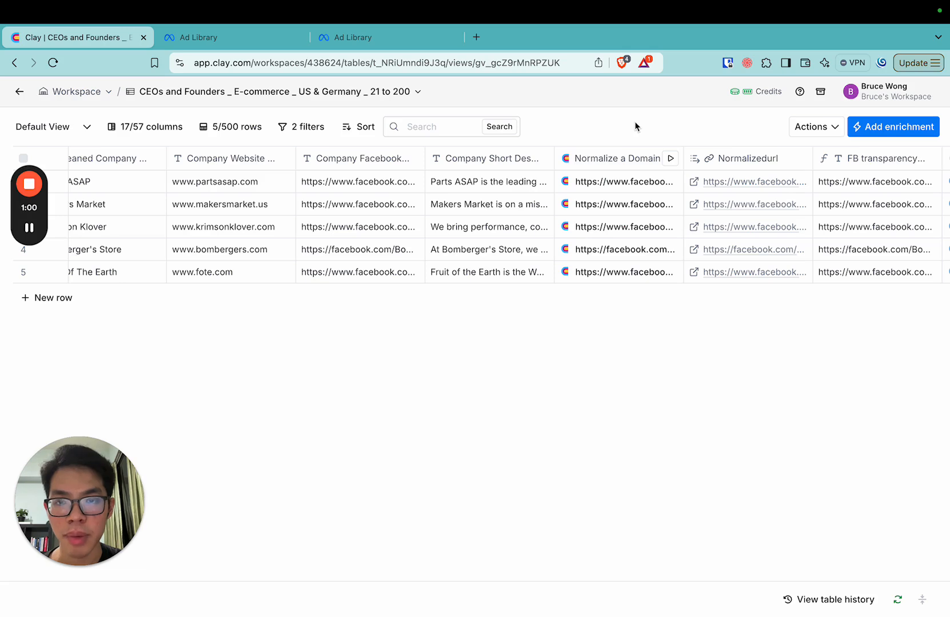
Open the Company Facebook Link column's settings for review and close them unchanged
{"action": "scroll", "coordinate": [516, 207], "scroll_direction": "left", "scroll_amount": 3}
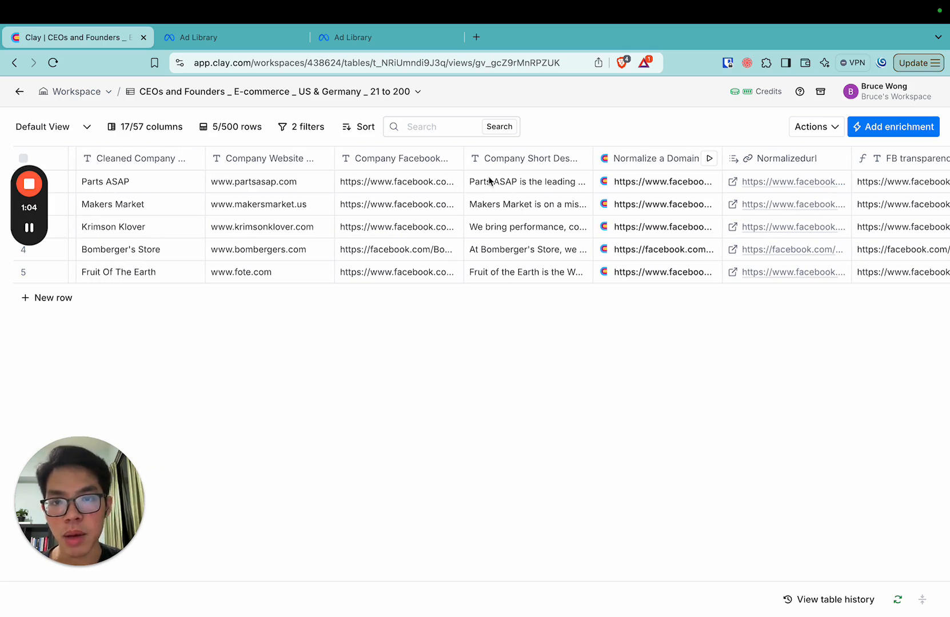
{"action": "mouse_move", "coordinate": [466, 154]}
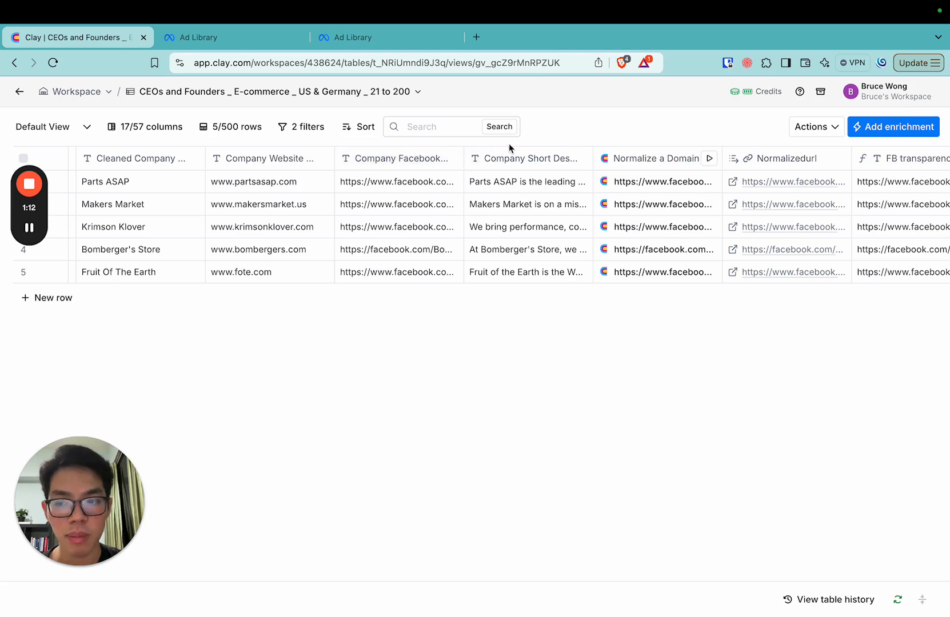
{"action": "left_click", "coordinate": [424, 158]}
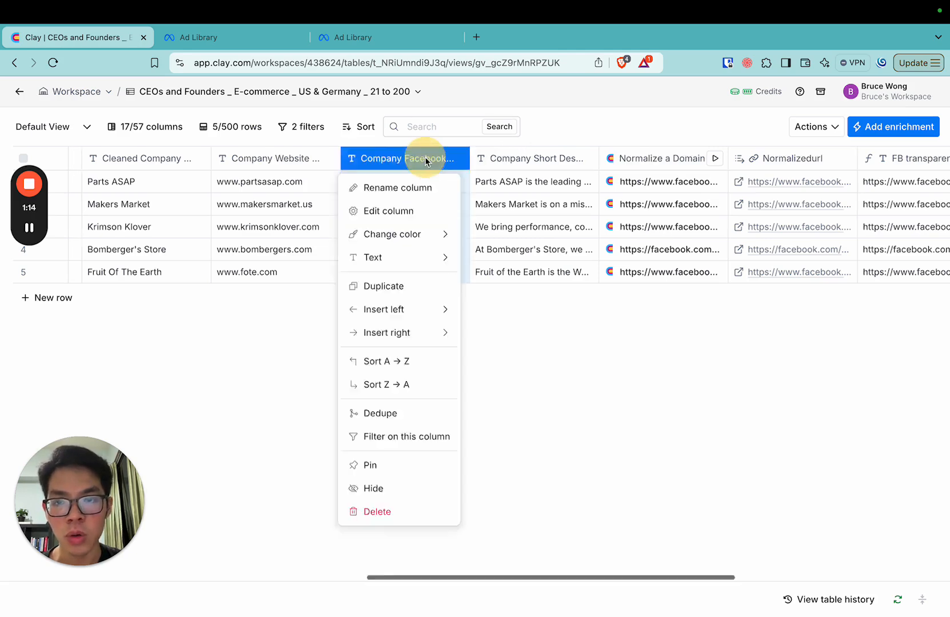
{"action": "left_click", "coordinate": [389, 210]}
{"action": "left_click", "coordinate": [916, 138]}
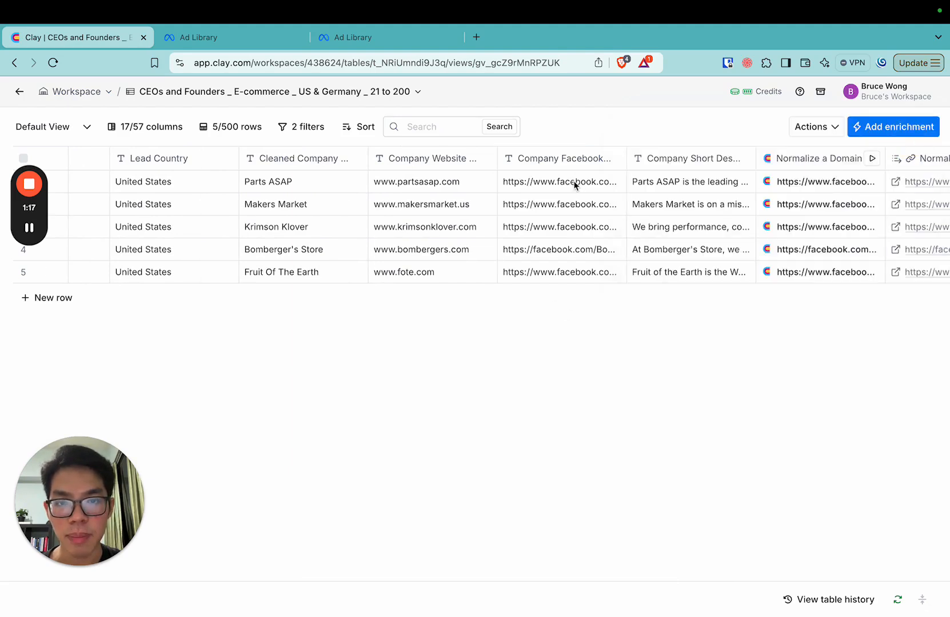
Look through the table columns from Company Facebook Link to Facebook Ad URL
{"action": "scroll", "coordinate": [578, 217], "scroll_direction": "right", "scroll_amount": 1}
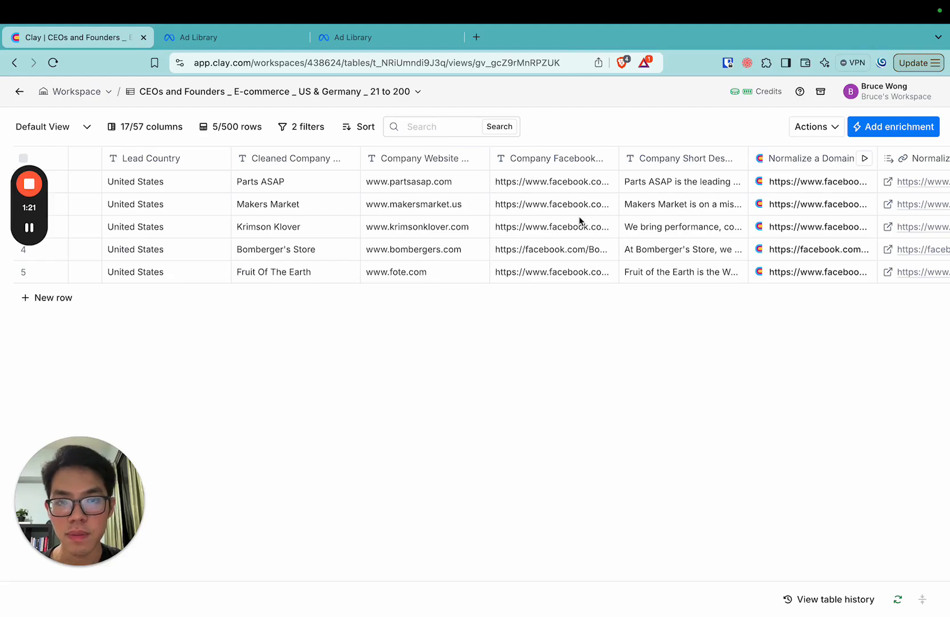
{"action": "scroll", "coordinate": [579, 220], "scroll_direction": "right", "scroll_amount": 5}
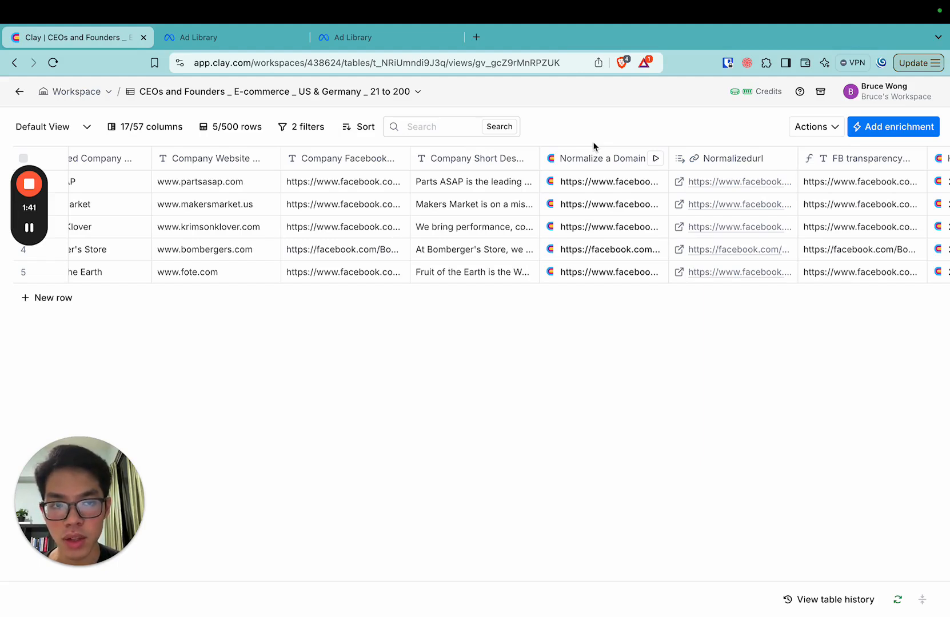
{"action": "scroll", "coordinate": [709, 223], "scroll_direction": "right", "scroll_amount": 3}
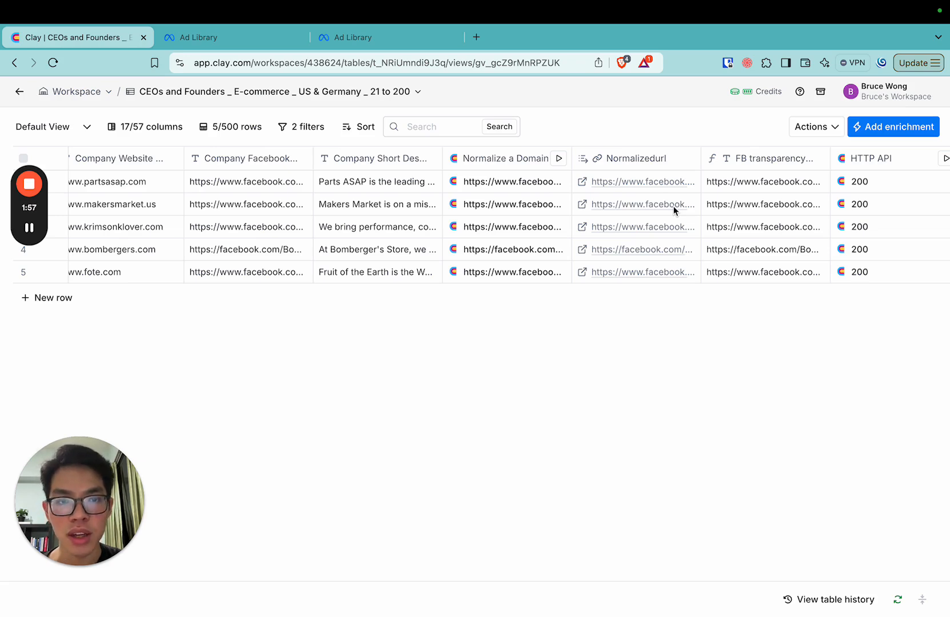
{"action": "scroll", "coordinate": [673, 211], "scroll_direction": "right", "scroll_amount": 10}
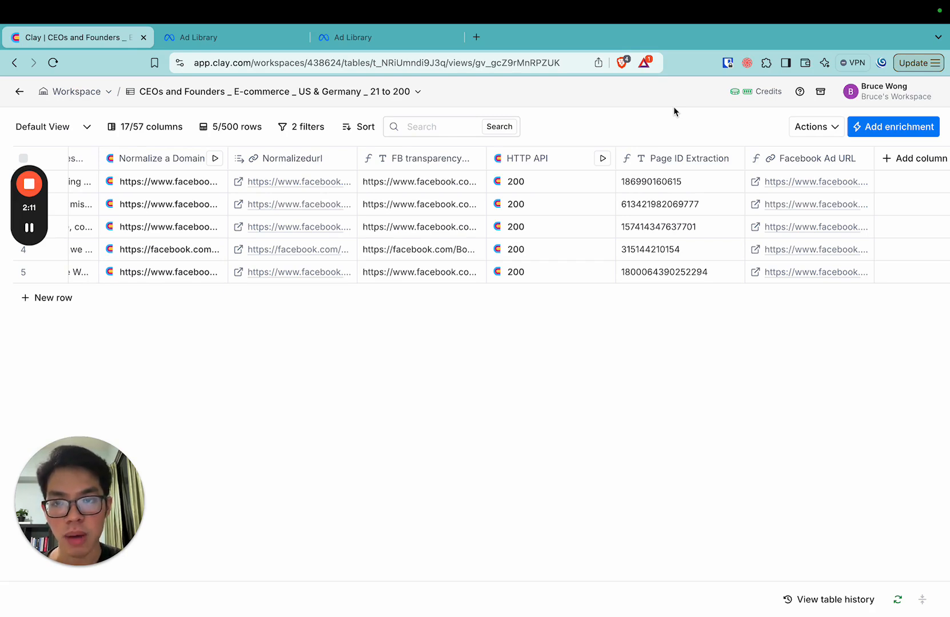
{"action": "scroll", "coordinate": [588, 218], "scroll_direction": "left", "scroll_amount": 5}
{"action": "scroll", "coordinate": [589, 218], "scroll_direction": "left", "scroll_amount": 1}
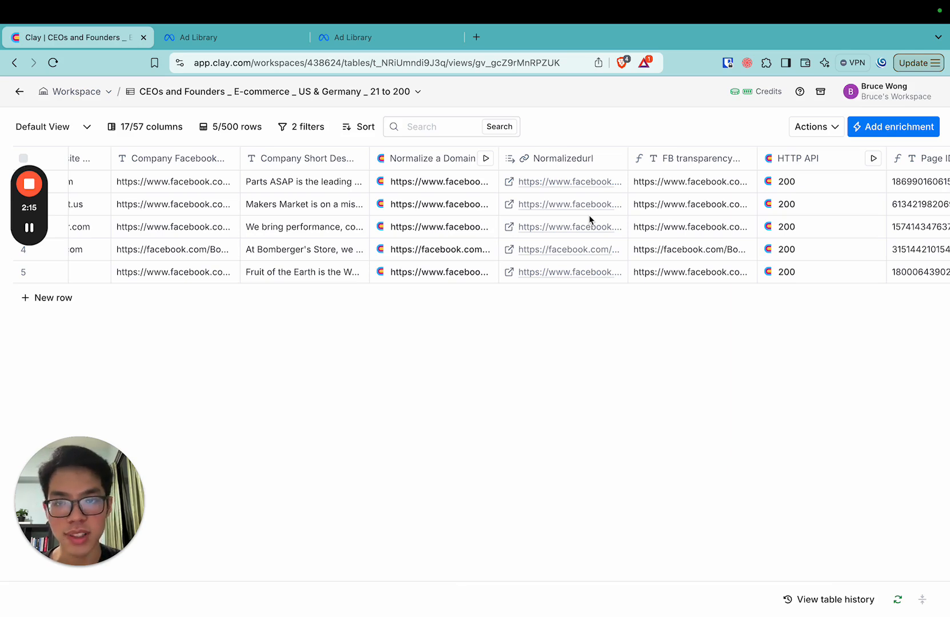
Review the Normalize a Domain column's URL input and the available normalization types, leaving its settings unchanged
{"action": "left_click", "coordinate": [424, 159]}
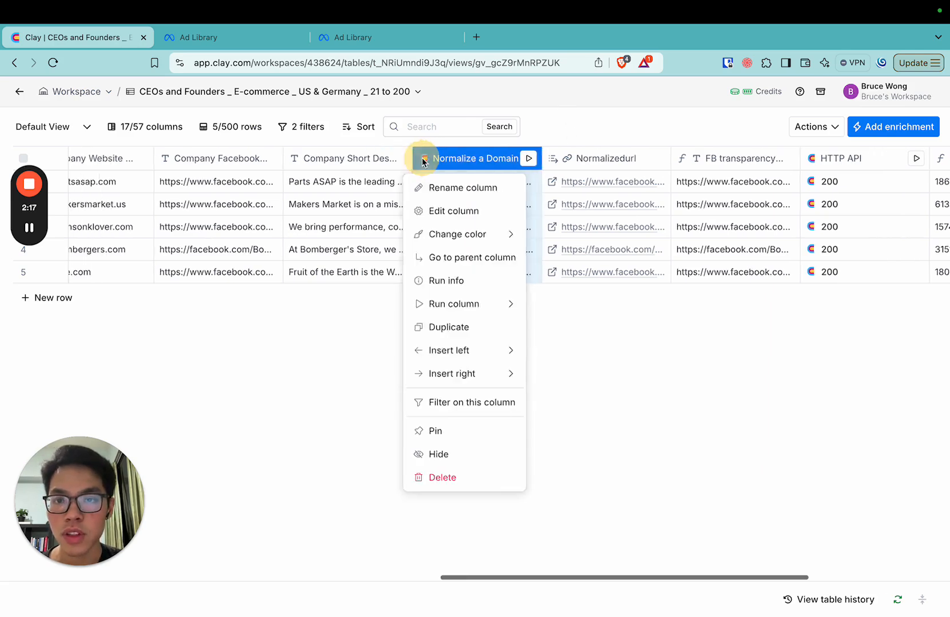
{"action": "left_click", "coordinate": [542, 221]}
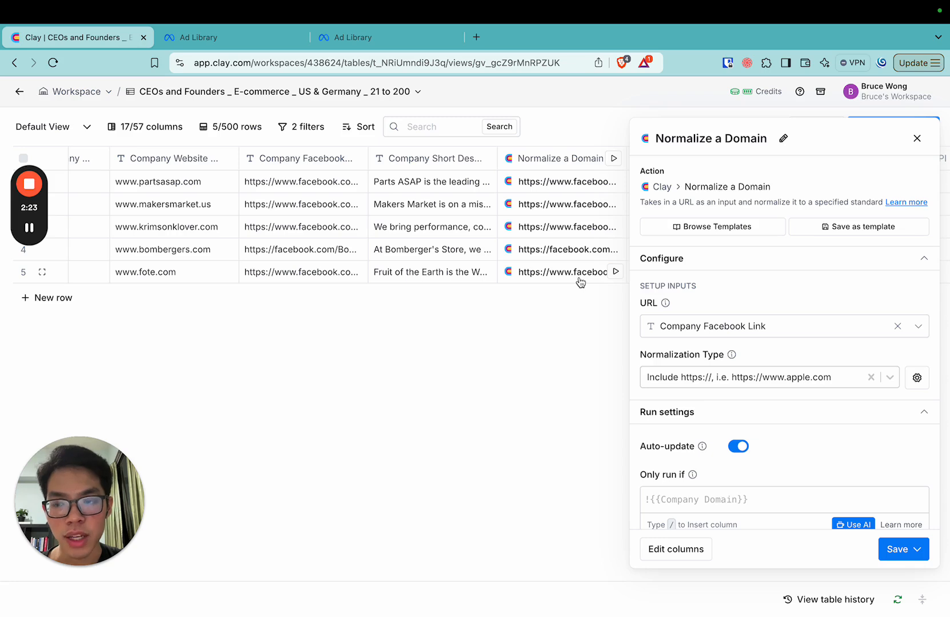
{"action": "scroll", "coordinate": [756, 295], "scroll_direction": "down", "scroll_amount": 1}
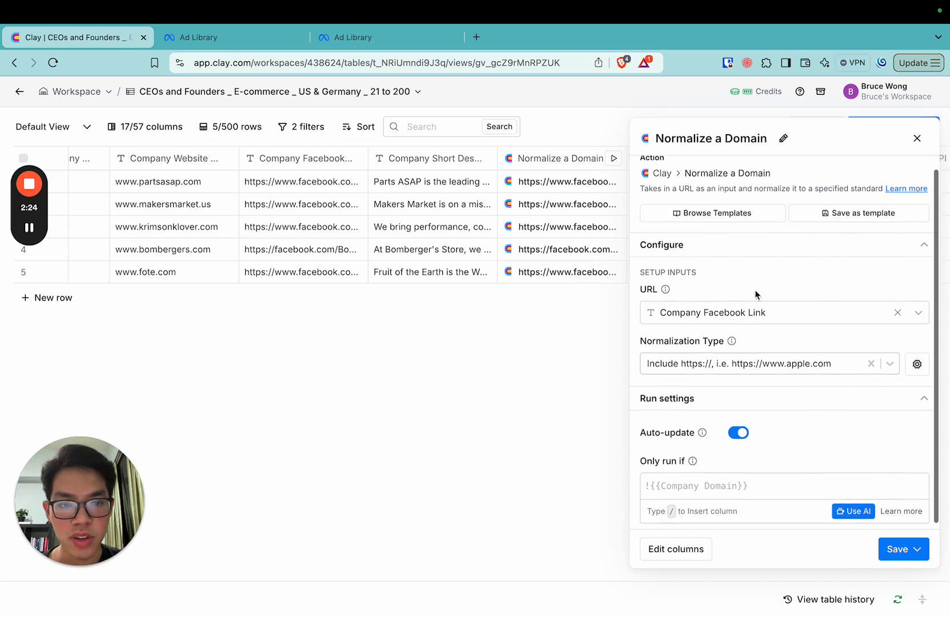
{"action": "left_click", "coordinate": [740, 367]}
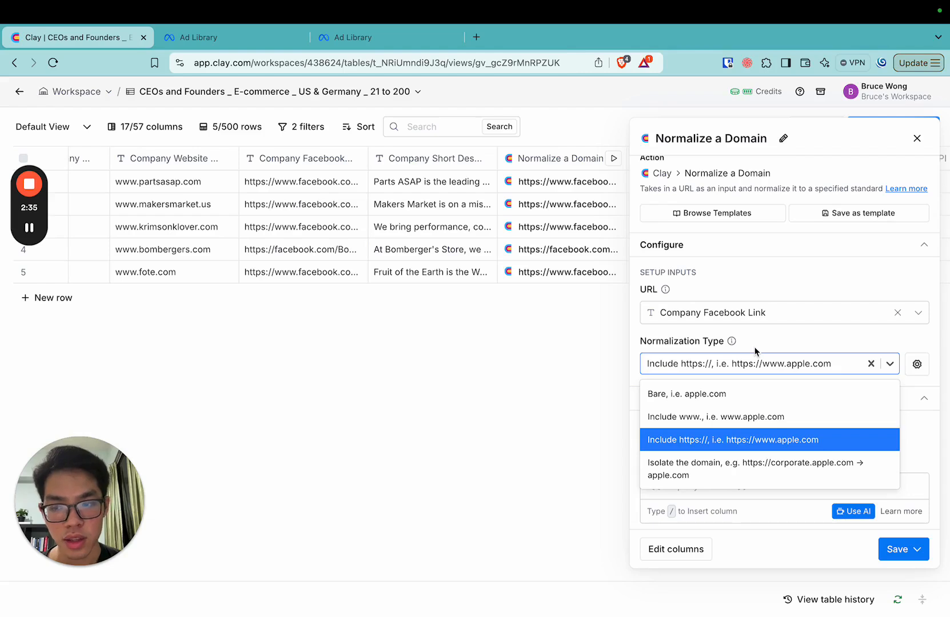
{"action": "left_click", "coordinate": [794, 340]}
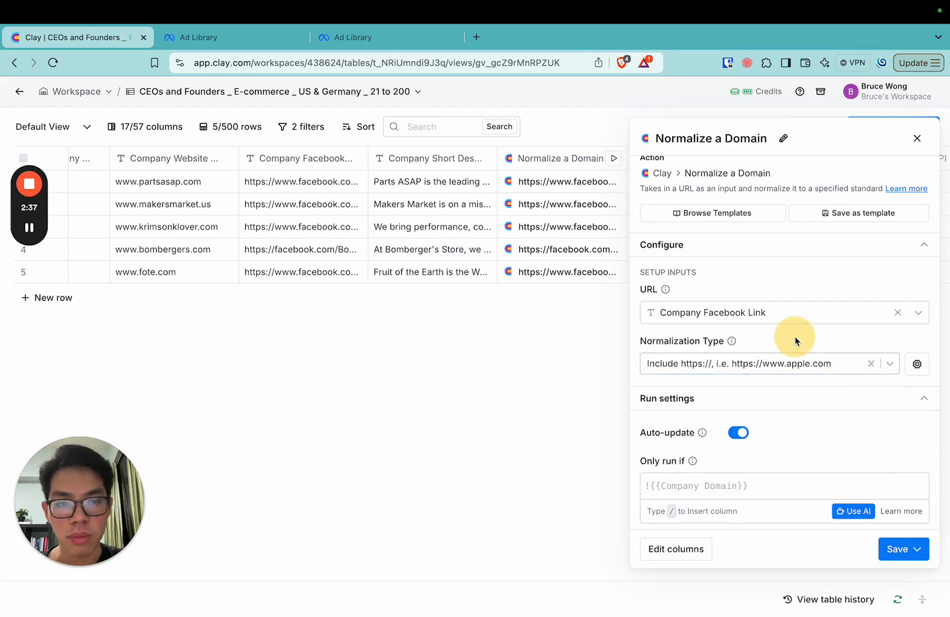
{"action": "scroll", "coordinate": [800, 340], "scroll_direction": "down", "scroll_amount": 1}
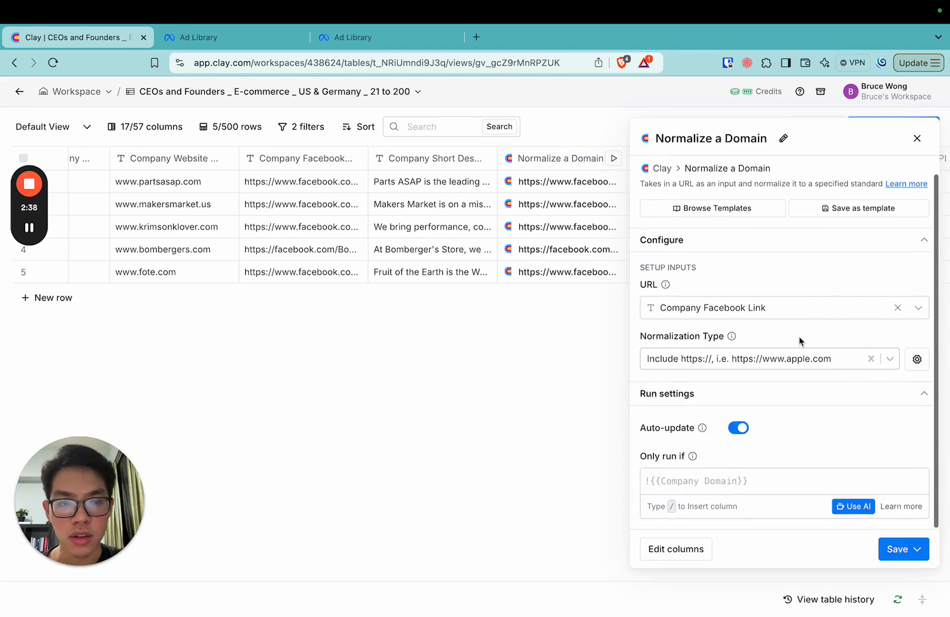
{"action": "left_click", "coordinate": [917, 139]}
Examine the FB transparency page column's formula, highlighting its "/about_profile_transparency" suffix and the empty-string fallback
{"action": "scroll", "coordinate": [730, 256], "scroll_direction": "right", "scroll_amount": 3}
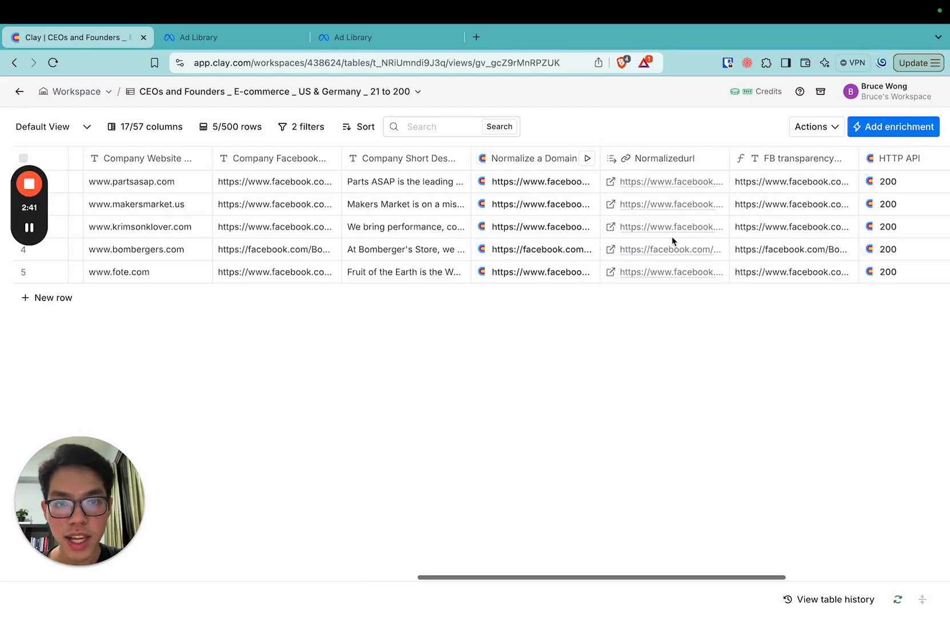
{"action": "scroll", "coordinate": [663, 234], "scroll_direction": "right", "scroll_amount": 2}
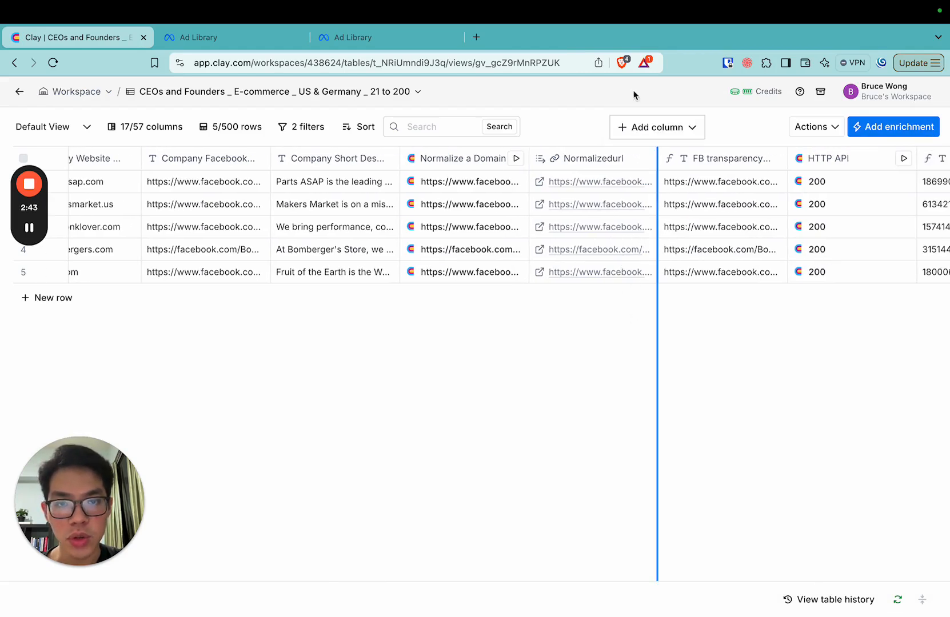
{"action": "scroll", "coordinate": [637, 163], "scroll_direction": "right", "scroll_amount": 1}
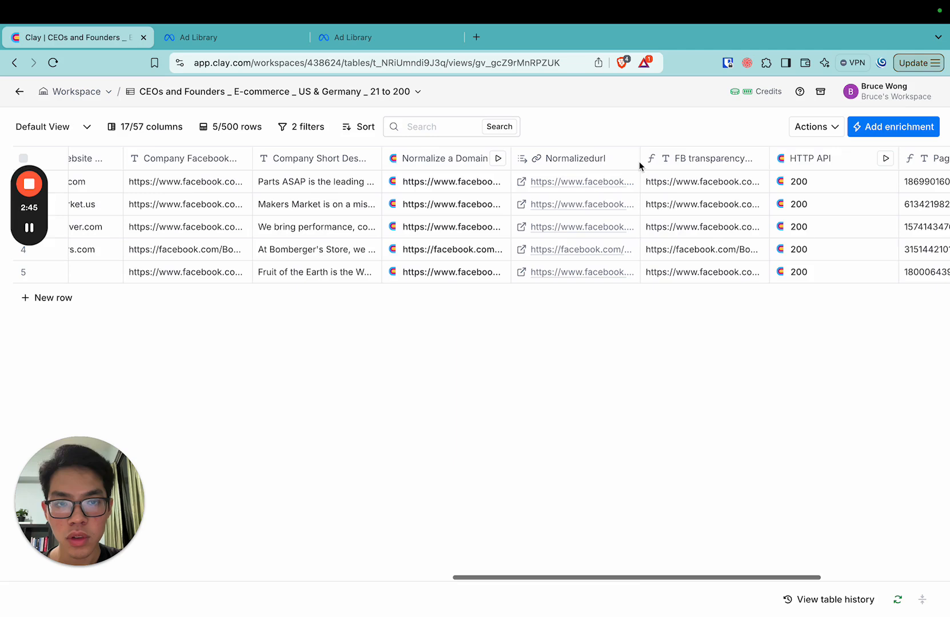
{"action": "left_click", "coordinate": [669, 162]}
{"action": "left_click", "coordinate": [596, 206]}
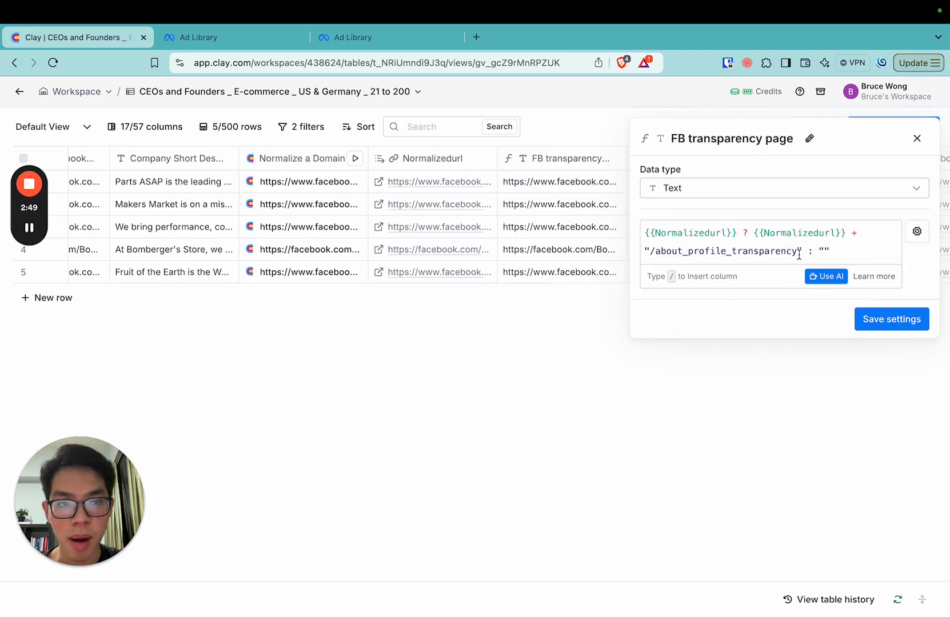
{"action": "left_click_drag", "start_coordinate": [801, 252], "coordinate": [638, 250]}
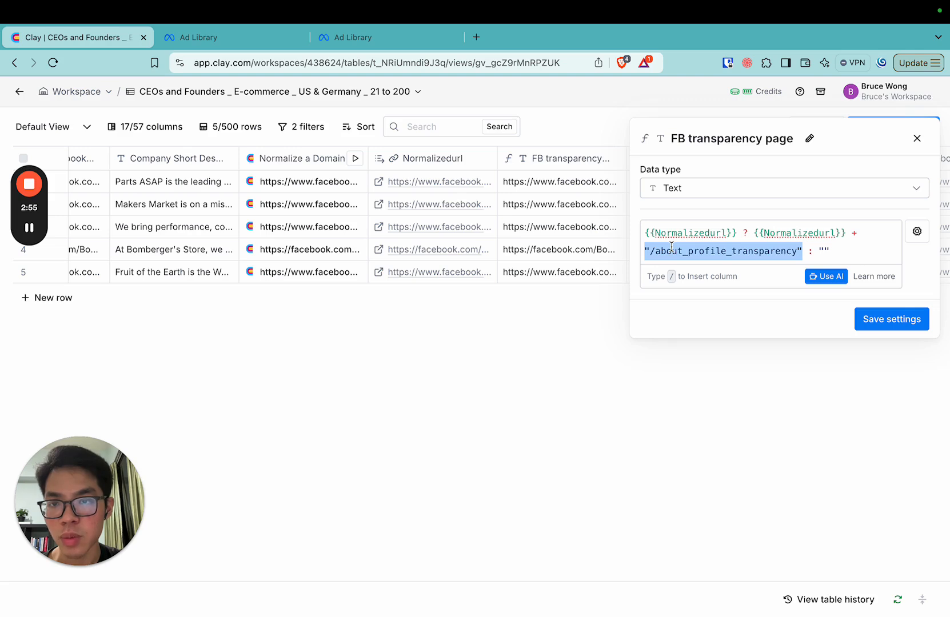
{"action": "left_click", "coordinate": [743, 250]}
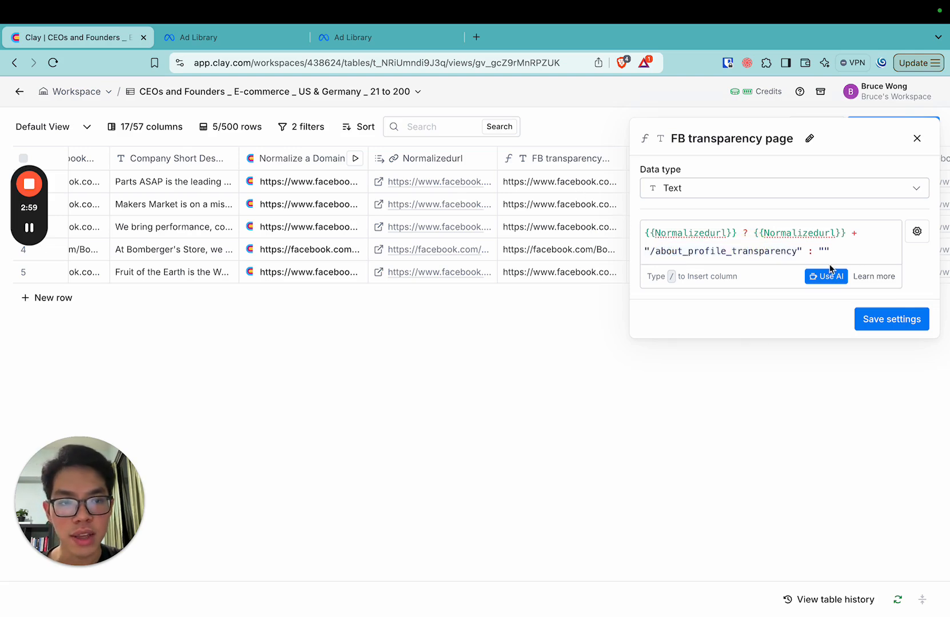
{"action": "left_click", "coordinate": [810, 249]}
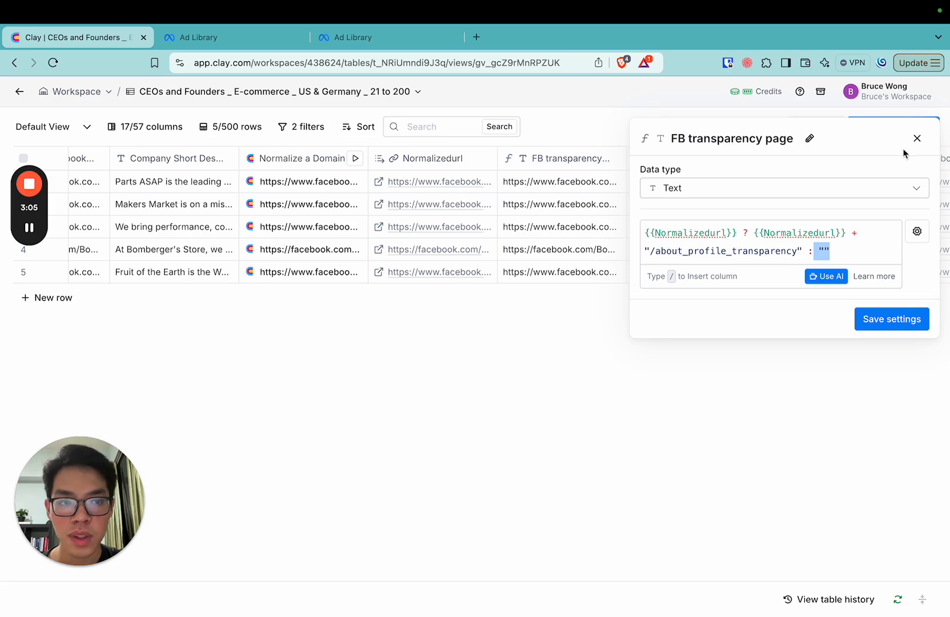
Check the FB transparency page formula's prompt and sample outputs in the Formula Generator, then close the column's settings
{"action": "left_click", "coordinate": [827, 279]}
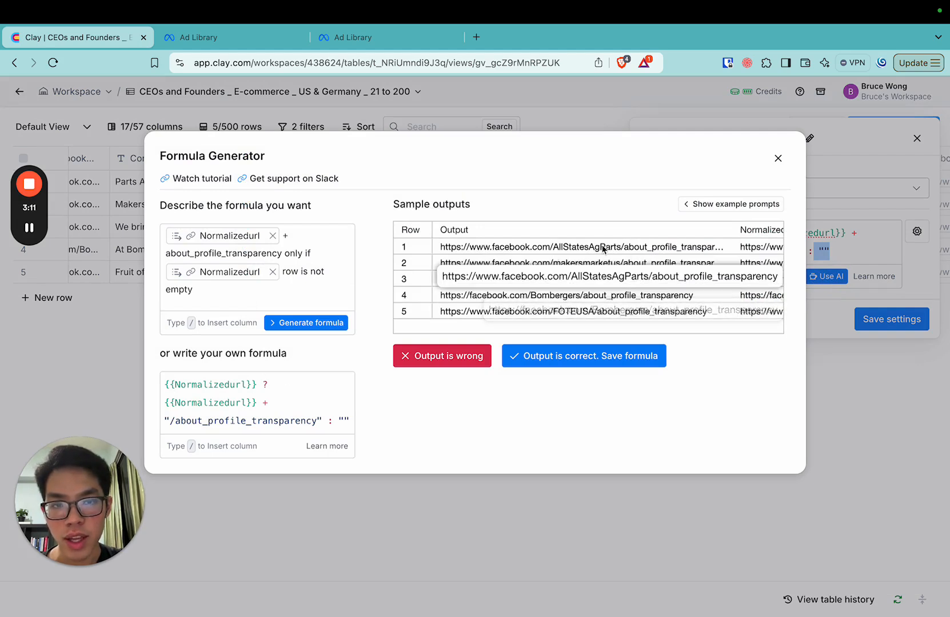
{"action": "scroll", "coordinate": [617, 275], "scroll_direction": "right", "scroll_amount": 2}
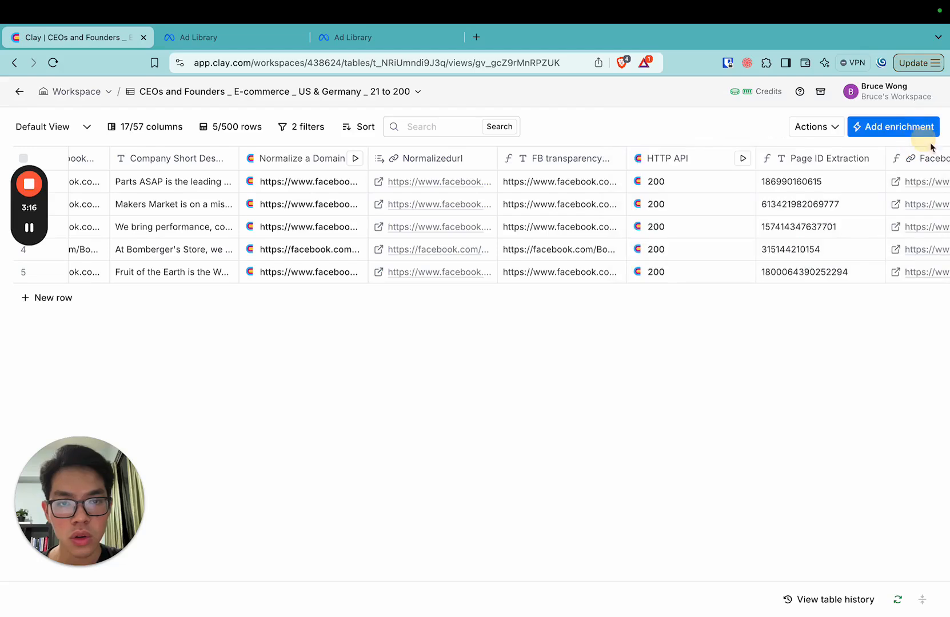
{"action": "left_click", "coordinate": [916, 138]}
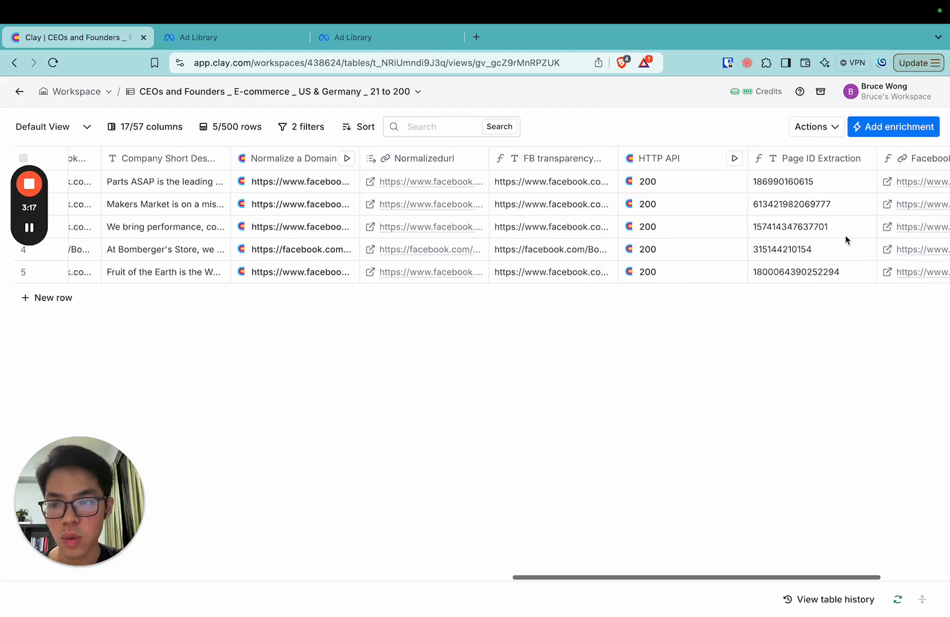
Review the HTTP API column's request configuration and the webpage scrape in the Serper playground, then close the column's settings
{"action": "left_click", "coordinate": [680, 165]}
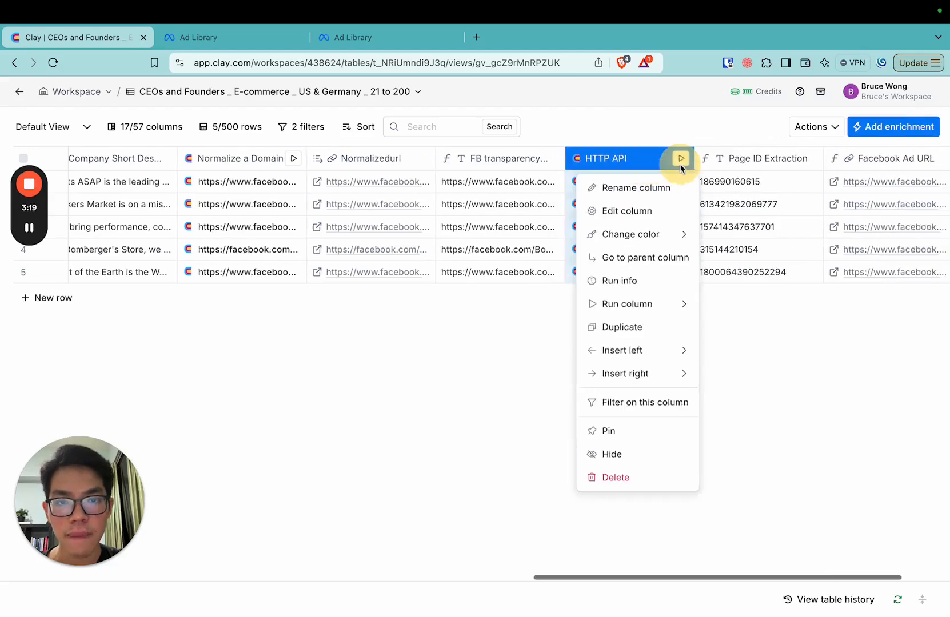
{"action": "left_click", "coordinate": [605, 209]}
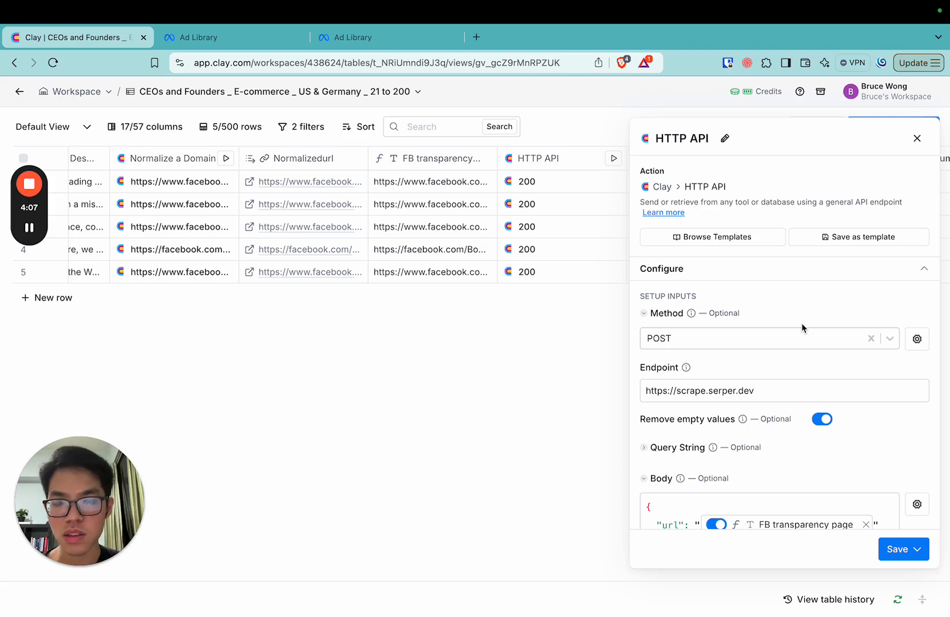
{"action": "key", "text": "ctrl+Right"}
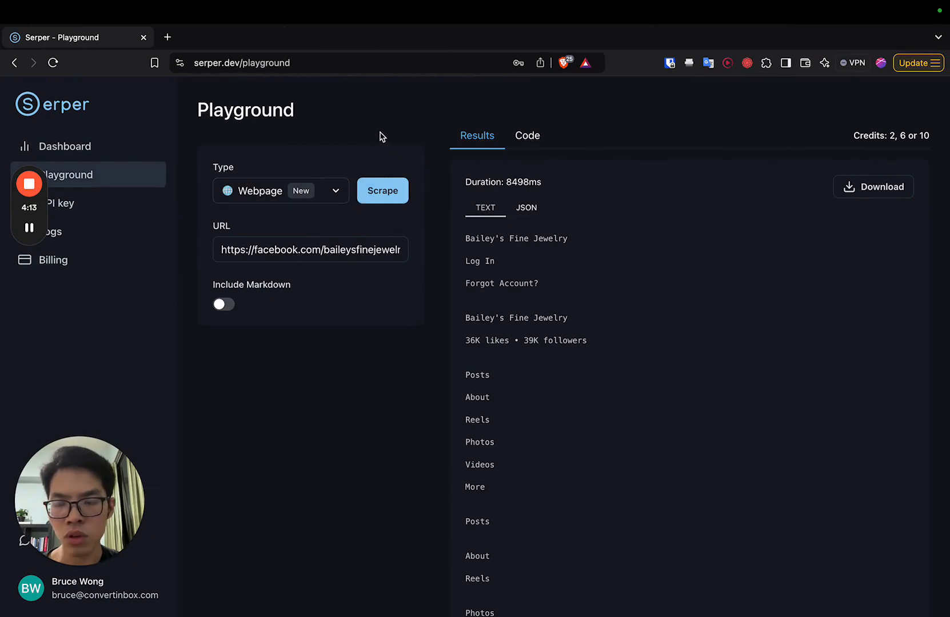
{"action": "key", "text": "ctrl+Left"}
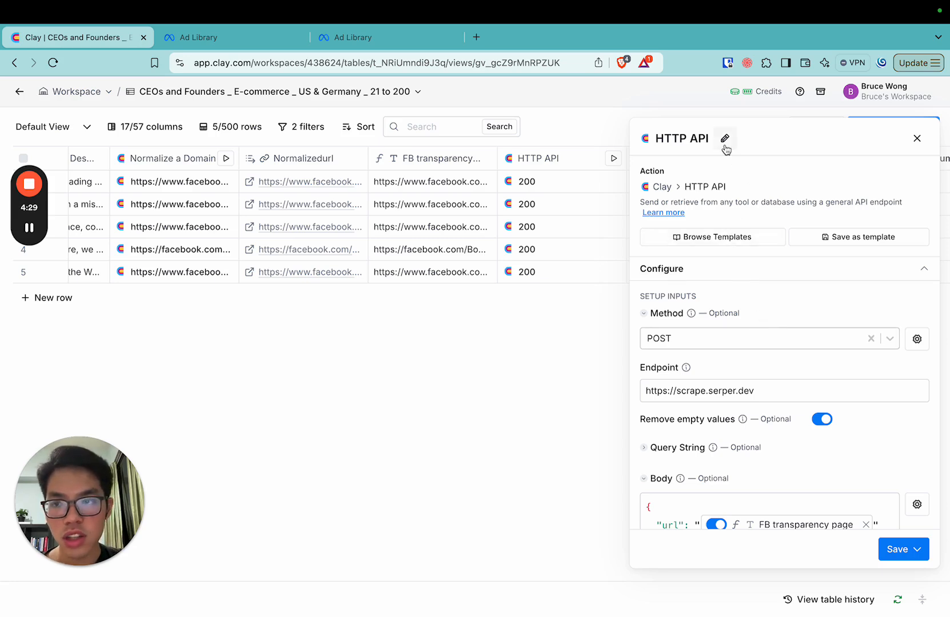
{"action": "left_click", "coordinate": [917, 139]}
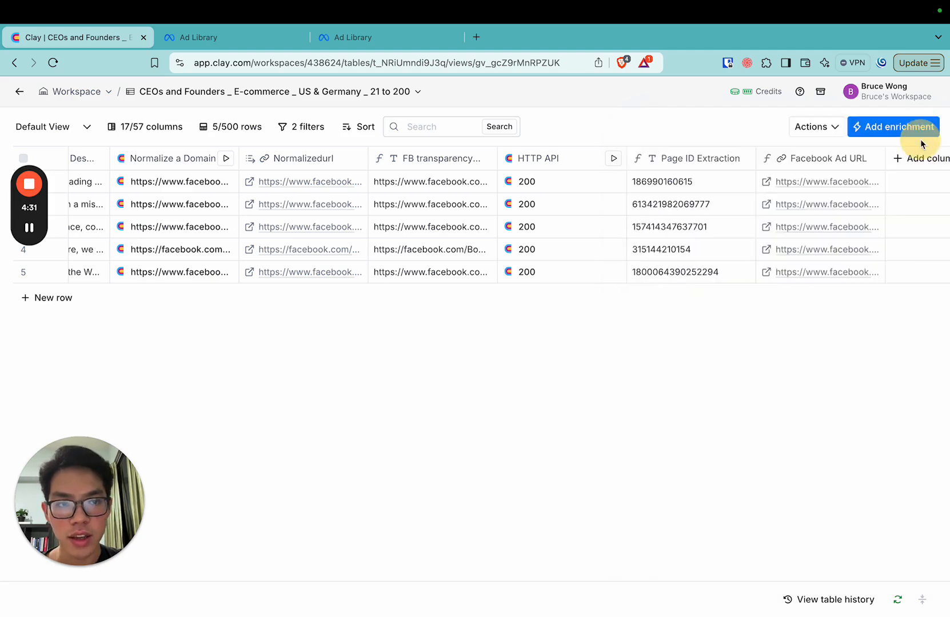
{"action": "left_click", "coordinate": [860, 132]}
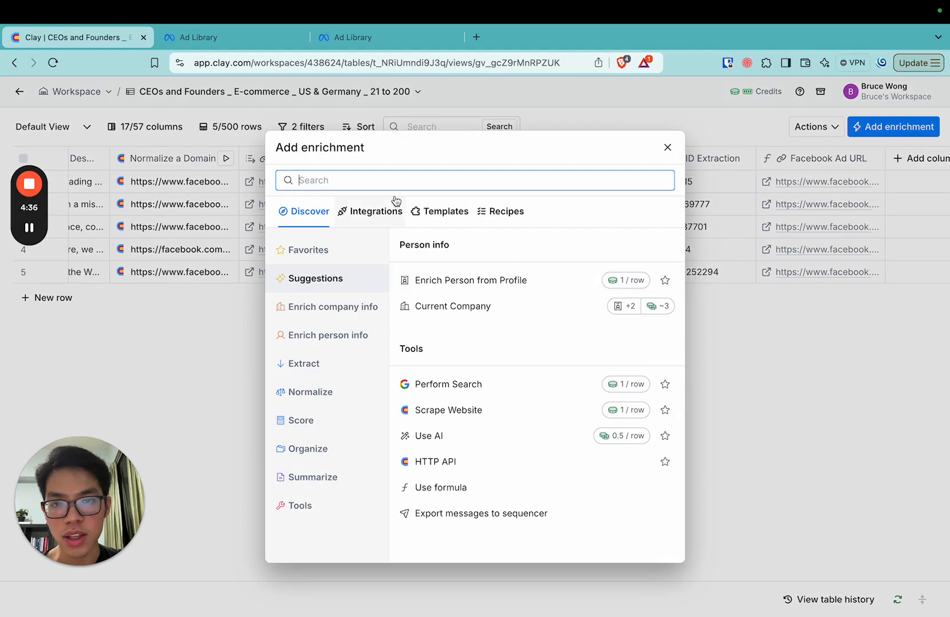
{"action": "left_click", "coordinate": [668, 147]}
{"action": "left_click", "coordinate": [823, 133]}
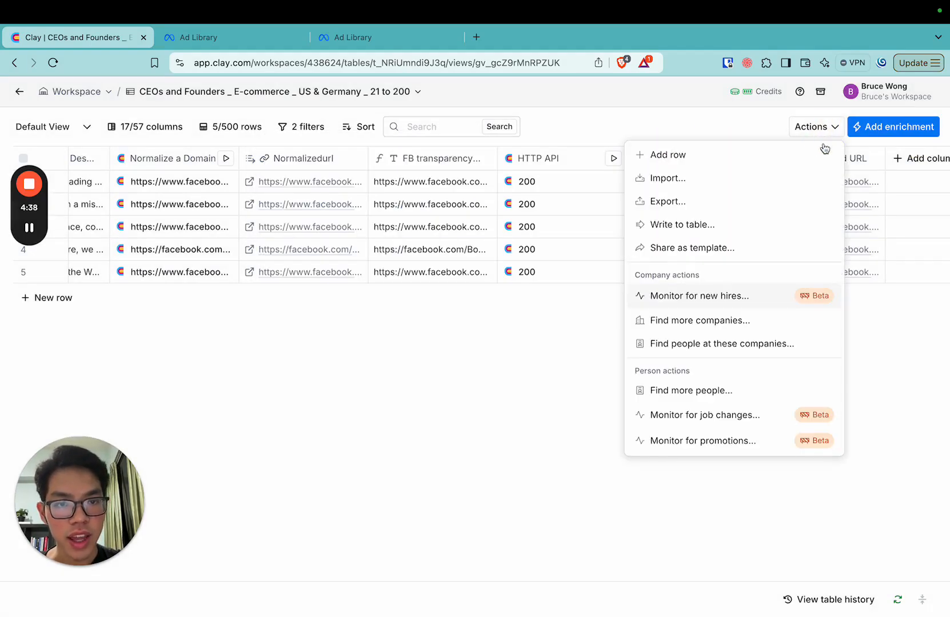
{"action": "left_click", "coordinate": [734, 128]}
Search the available enrichments for "formula" and look through the matches
{"action": "left_click", "coordinate": [886, 131]}
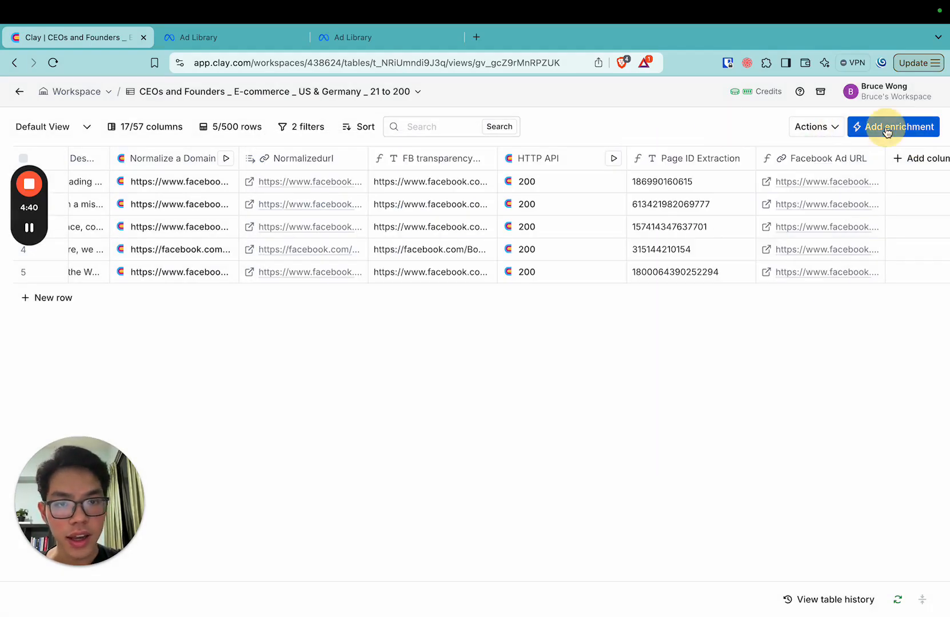
{"action": "type", "text": "formu"}
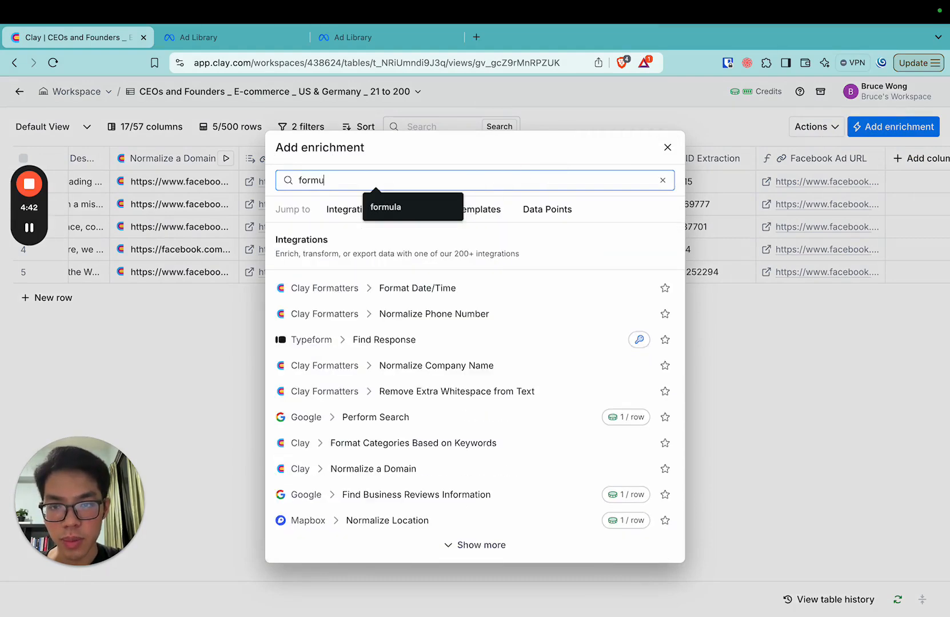
{"action": "type", "text": "la"}
{"action": "scroll", "coordinate": [382, 313], "scroll_direction": "down", "scroll_amount": 4}
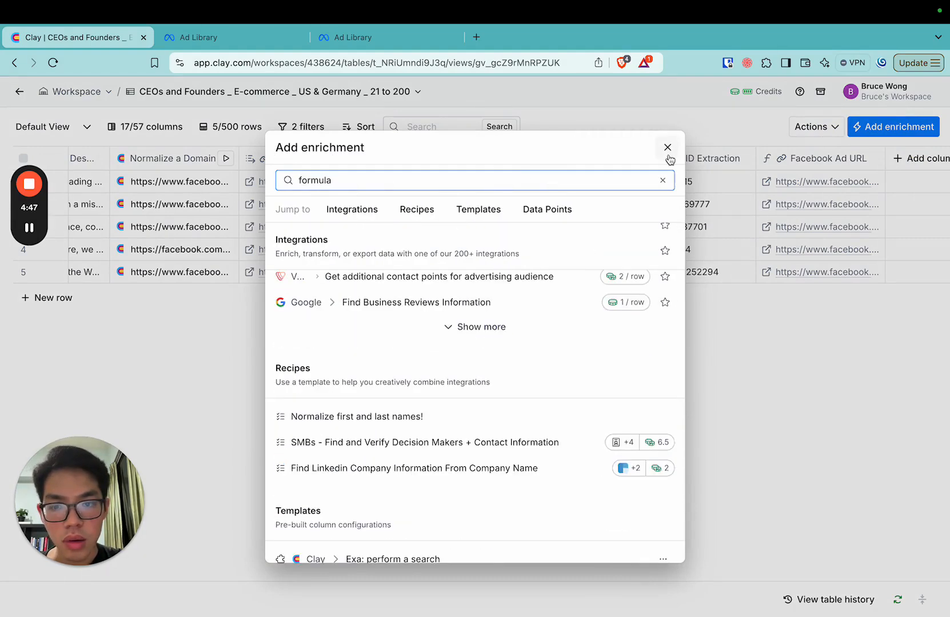
Leave the enrichment search, open the Formula Generator for a new formula column, and close it without creating anything
{"action": "left_click", "coordinate": [667, 153]}
{"action": "left_click", "coordinate": [906, 165]}
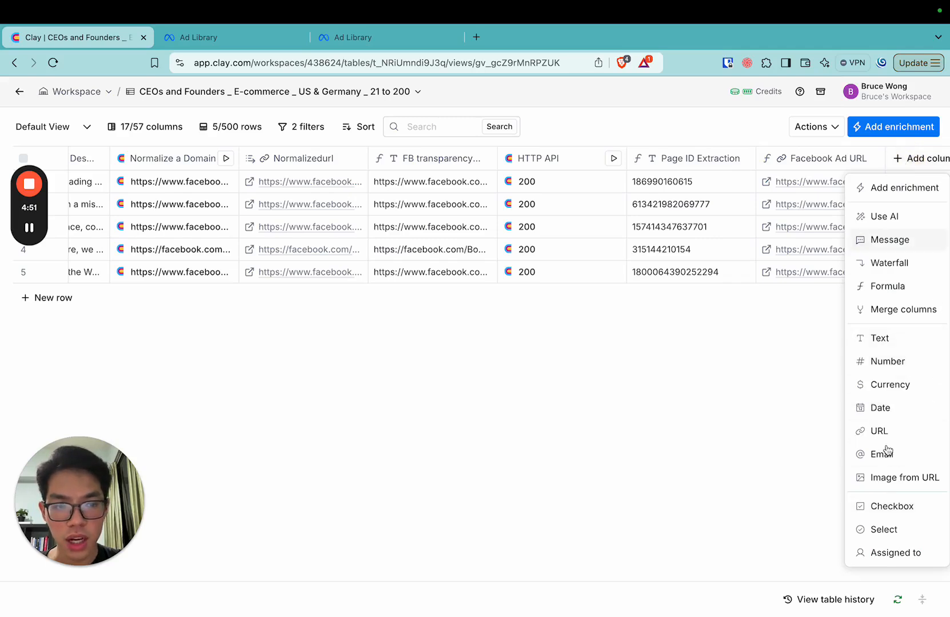
{"action": "left_click", "coordinate": [901, 289]}
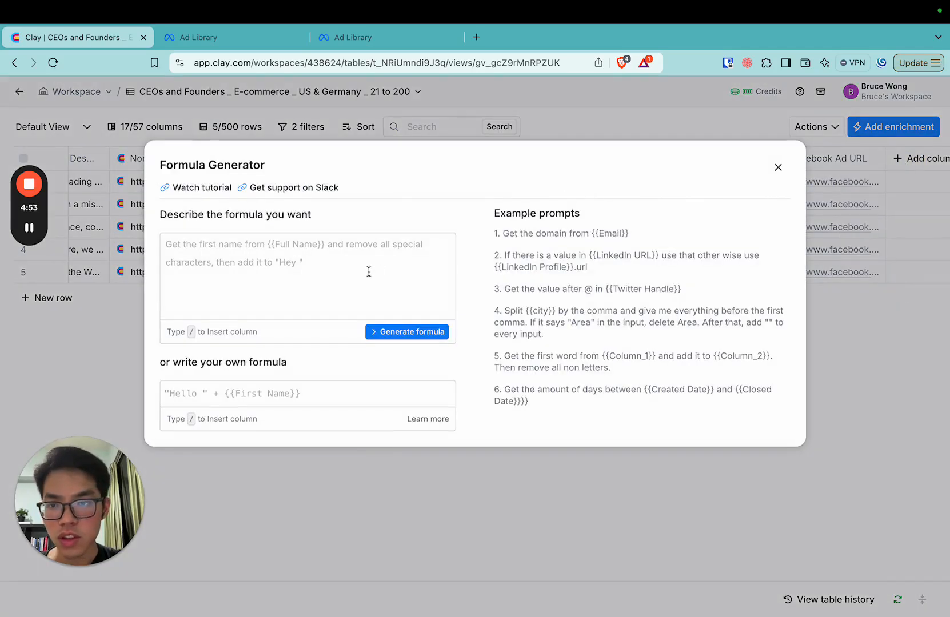
{"action": "left_click", "coordinate": [778, 167]}
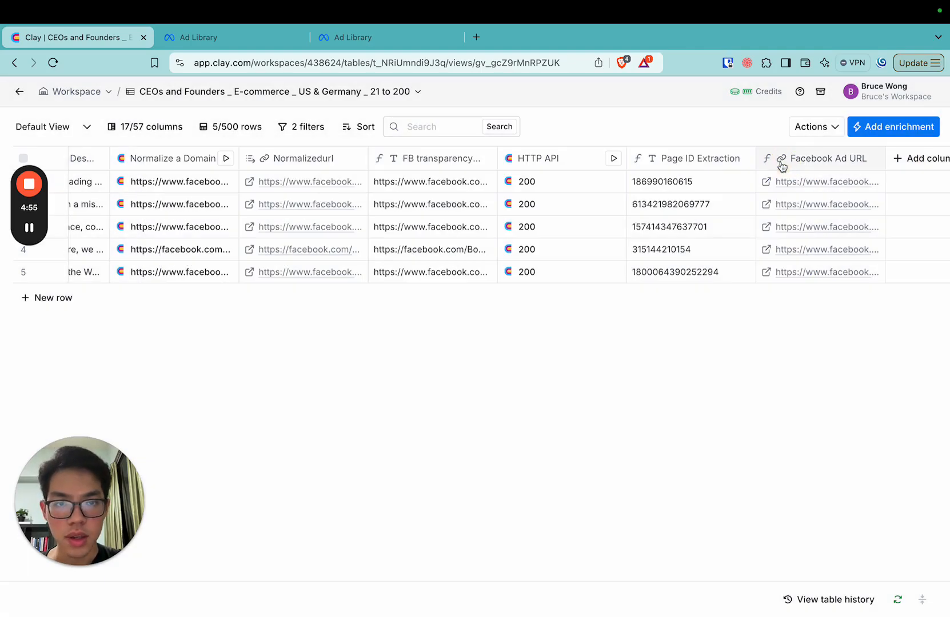
Search the enrichments for "http", view the blank Clay HTTP API setup, and close it without saving
{"action": "left_click", "coordinate": [885, 136]}
{"action": "type", "text": "http"}
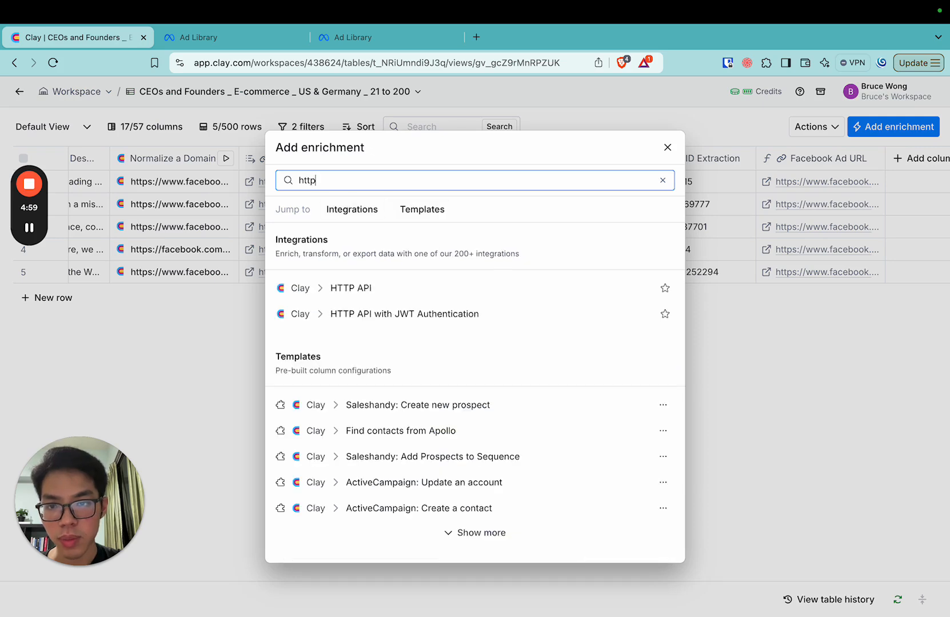
{"action": "left_click", "coordinate": [341, 290]}
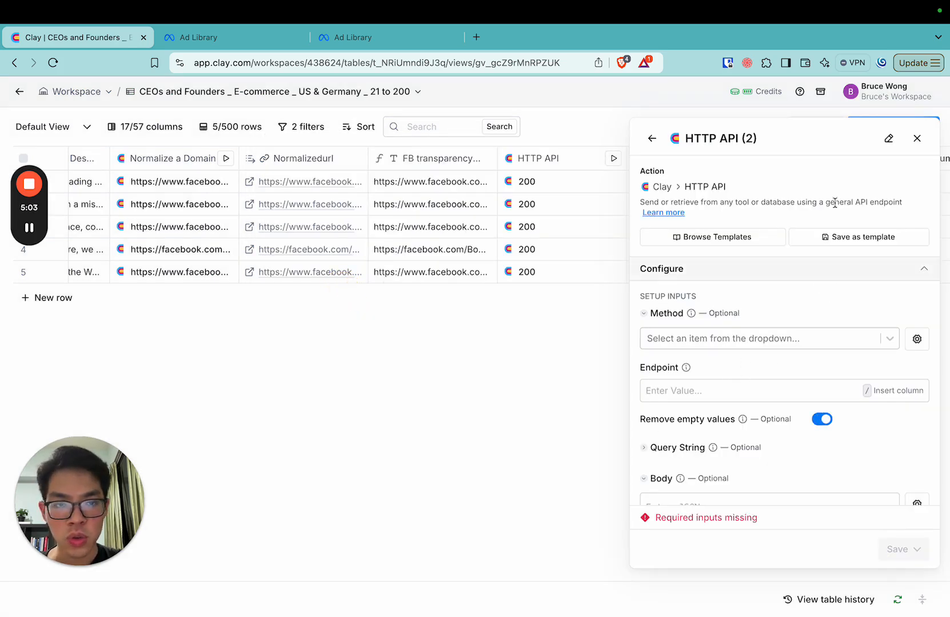
{"action": "left_click", "coordinate": [917, 138]}
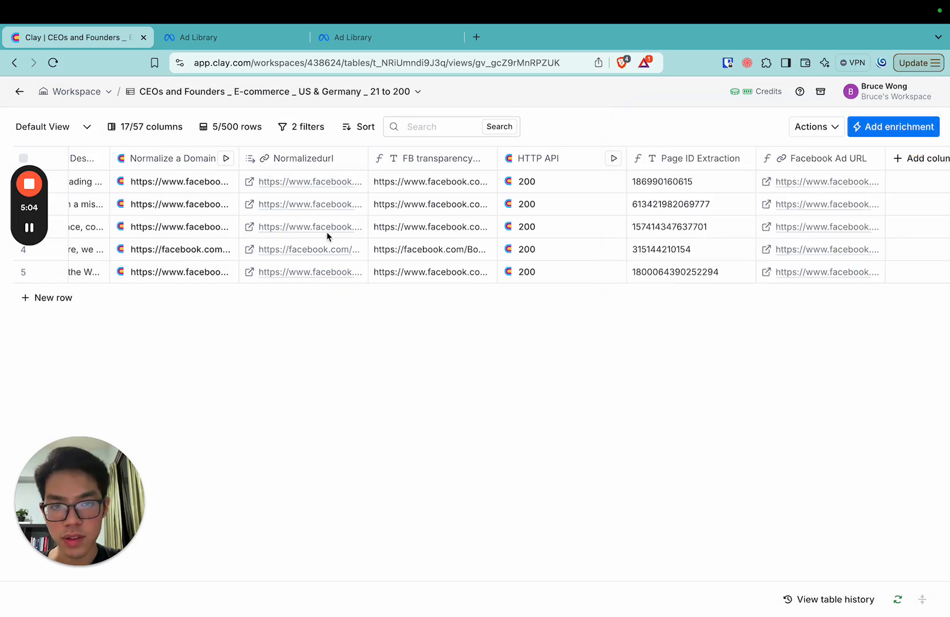
Open the existing HTTP API column's settings and examine its request method and endpoint, highlighting the endpoint address
{"action": "left_click", "coordinate": [552, 160]}
{"action": "left_click", "coordinate": [571, 207]}
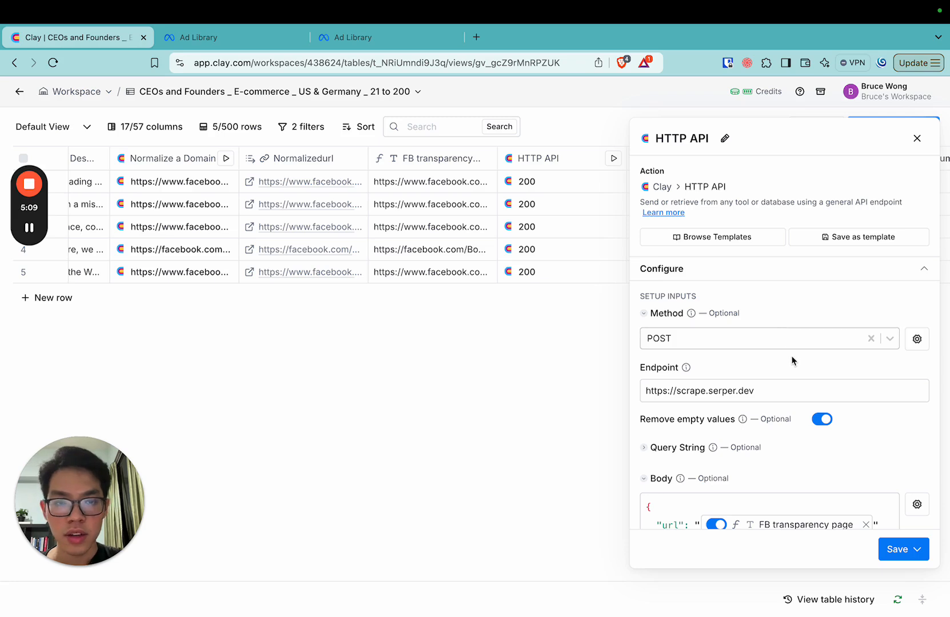
{"action": "scroll", "coordinate": [791, 360], "scroll_direction": "down", "scroll_amount": 1}
{"action": "scroll", "coordinate": [791, 360], "scroll_direction": "up", "scroll_amount": 1}
{"action": "triple_click", "coordinate": [722, 390]}
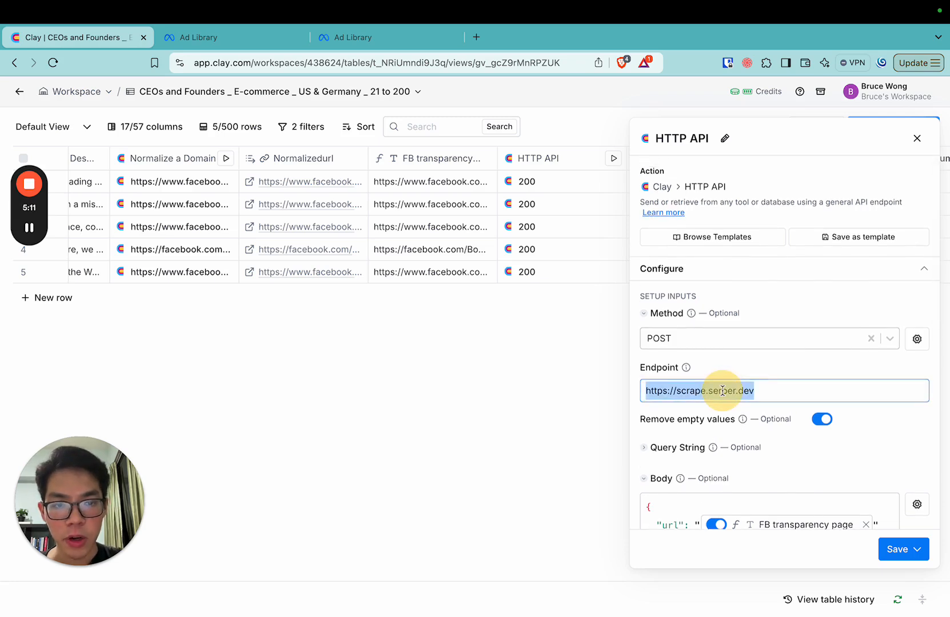
{"action": "left_click", "coordinate": [750, 390]}
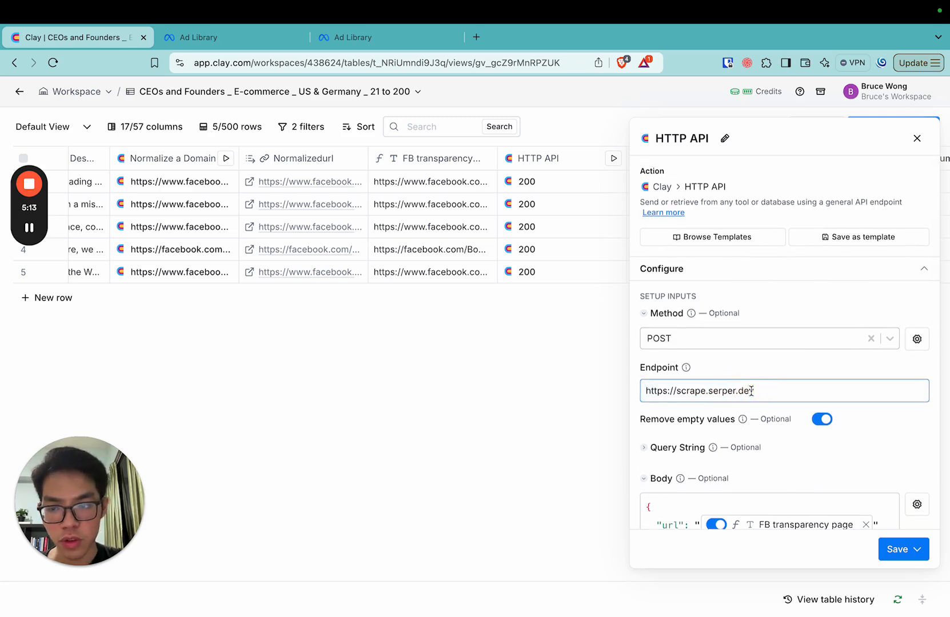
Examine the HTTP API column's request body and headers, previewing the FB transparency page values, then close the settings
{"action": "scroll", "coordinate": [751, 390], "scroll_direction": "down", "scroll_amount": 2}
{"action": "scroll", "coordinate": [750, 390], "scroll_direction": "down", "scroll_amount": 5}
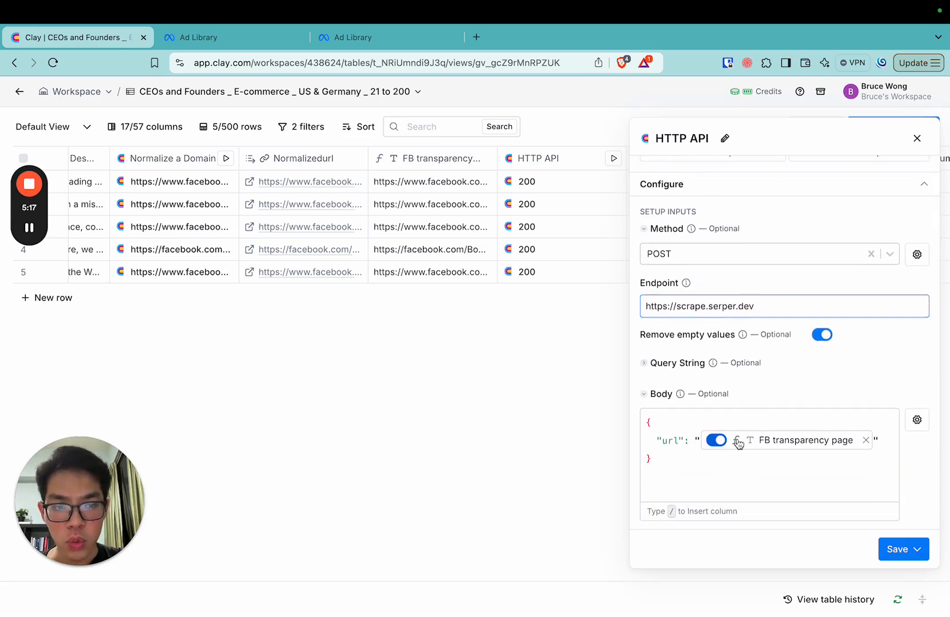
{"action": "mouse_move", "coordinate": [780, 443]}
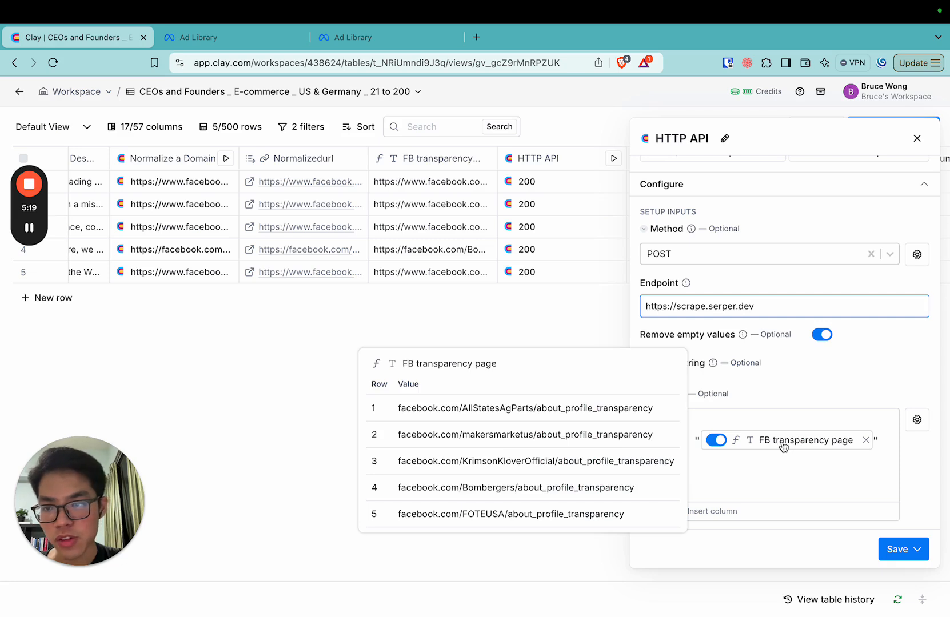
{"action": "scroll", "coordinate": [805, 395], "scroll_direction": "down", "scroll_amount": 3}
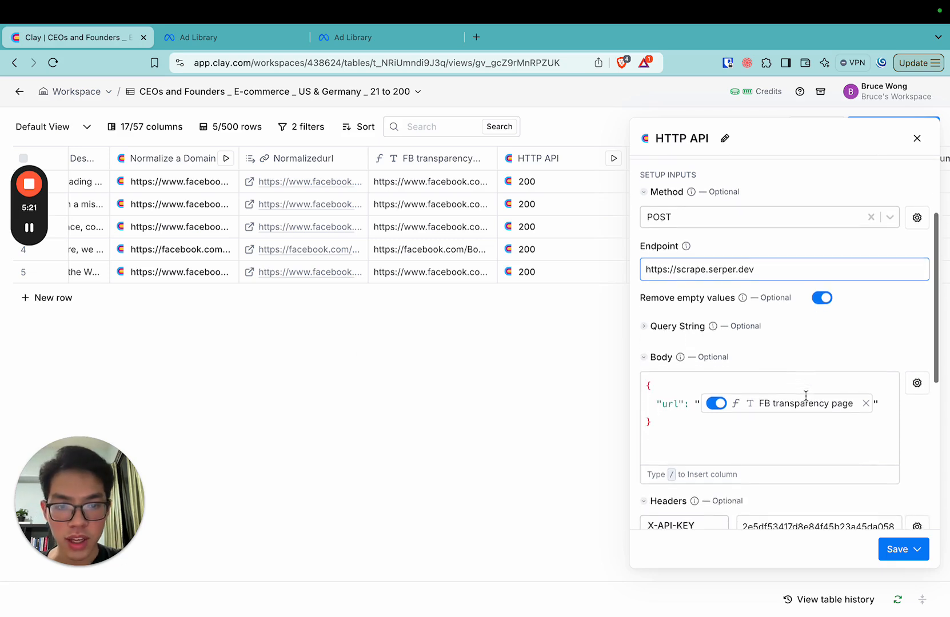
{"action": "scroll", "coordinate": [805, 396], "scroll_direction": "up", "scroll_amount": 1}
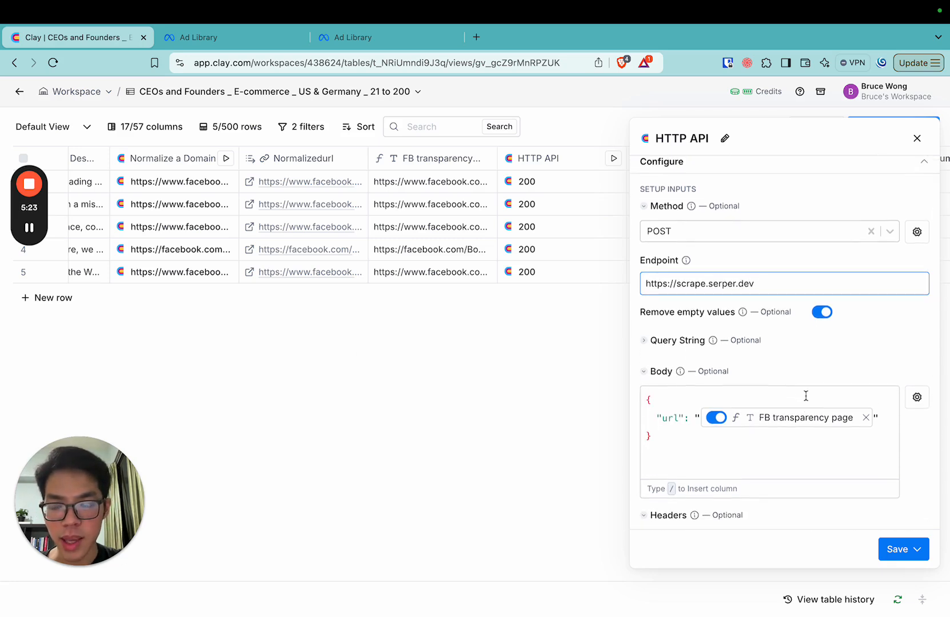
{"action": "scroll", "coordinate": [805, 395], "scroll_direction": "down", "scroll_amount": 5}
{"action": "scroll", "coordinate": [805, 396], "scroll_direction": "up", "scroll_amount": 8}
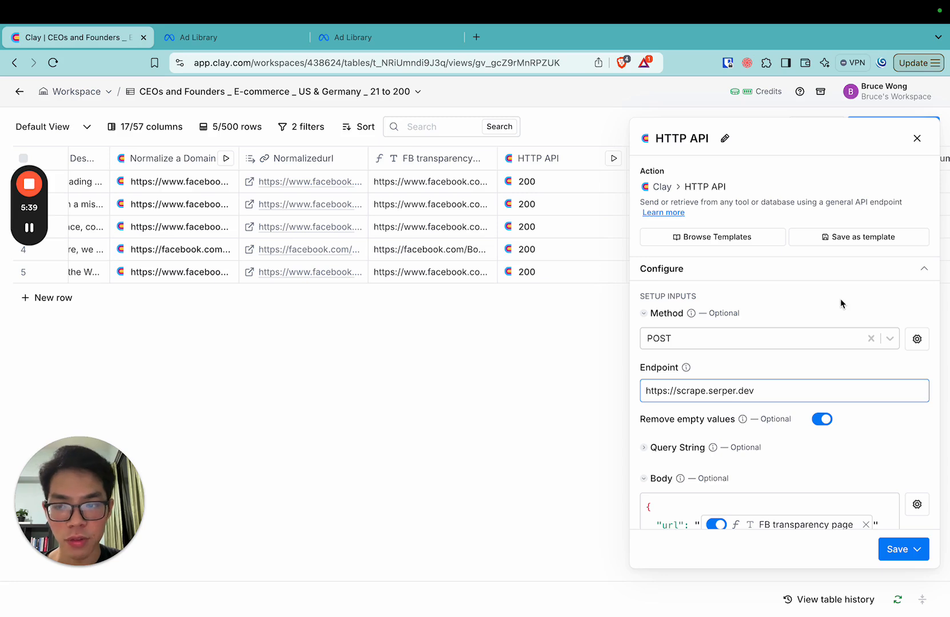
{"action": "left_click", "coordinate": [917, 138]}
View the Page ID Extraction column's formula, then switch to the Serper playground and check the scrape type options and scraped URL
{"action": "left_click", "coordinate": [698, 165]}
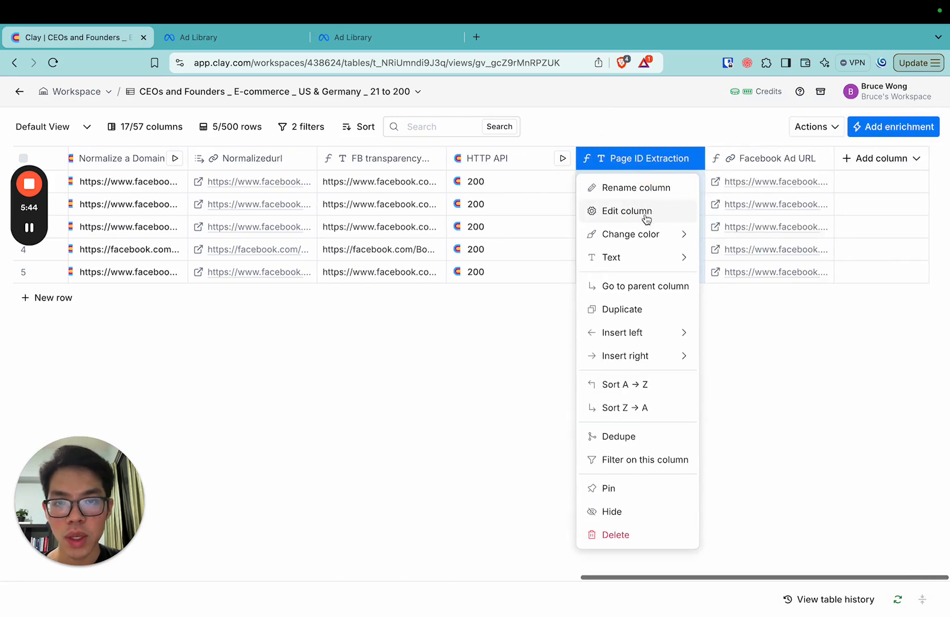
{"action": "left_click", "coordinate": [623, 217]}
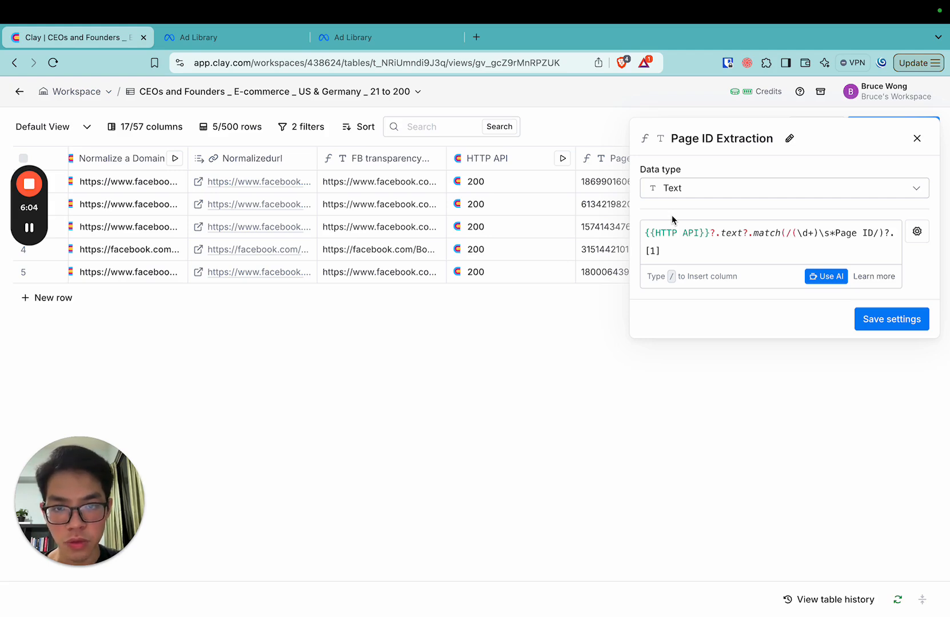
{"action": "key", "text": "ctrl+Right"}
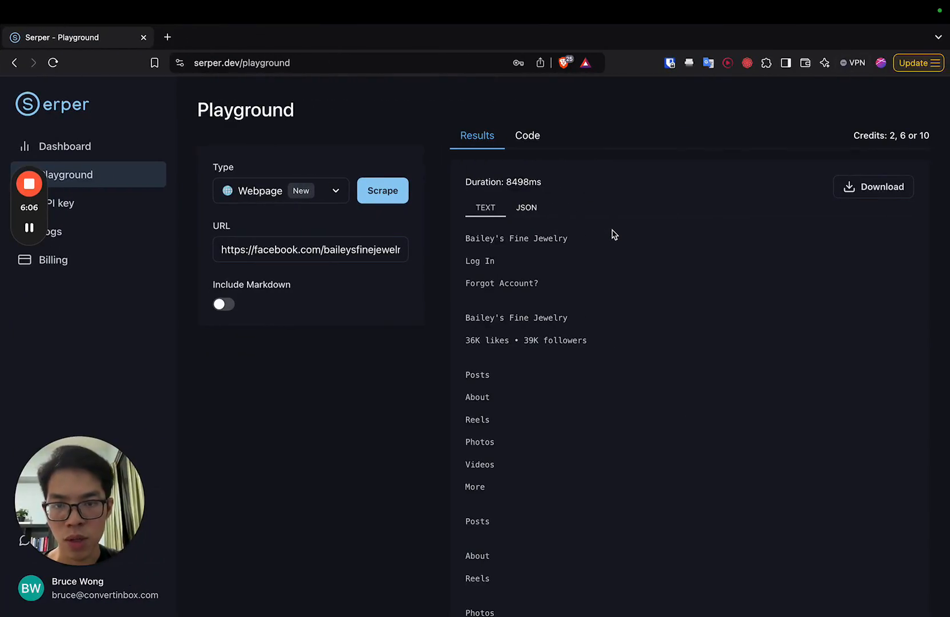
{"action": "left_click", "coordinate": [333, 194]}
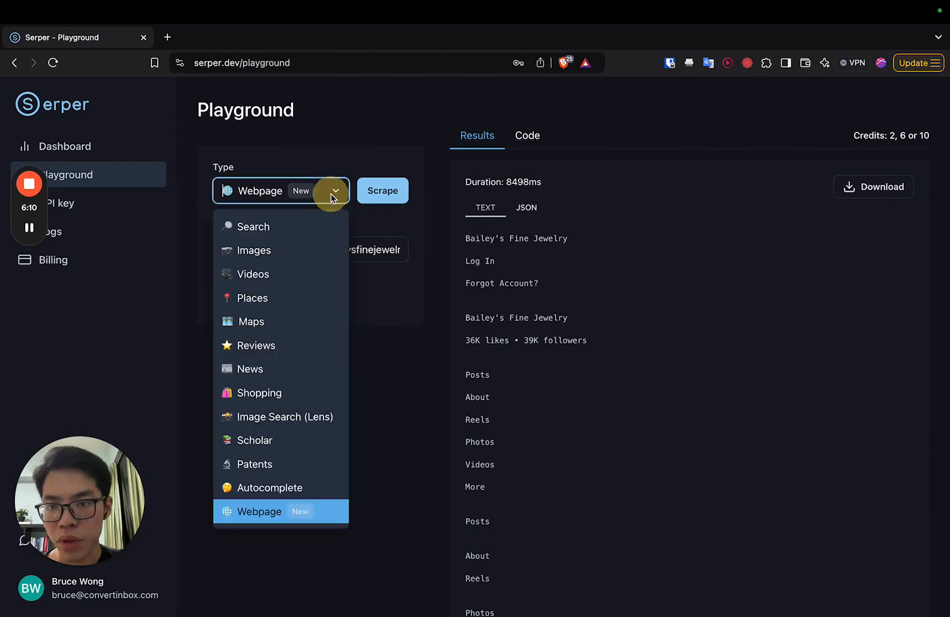
{"action": "left_click", "coordinate": [334, 147]}
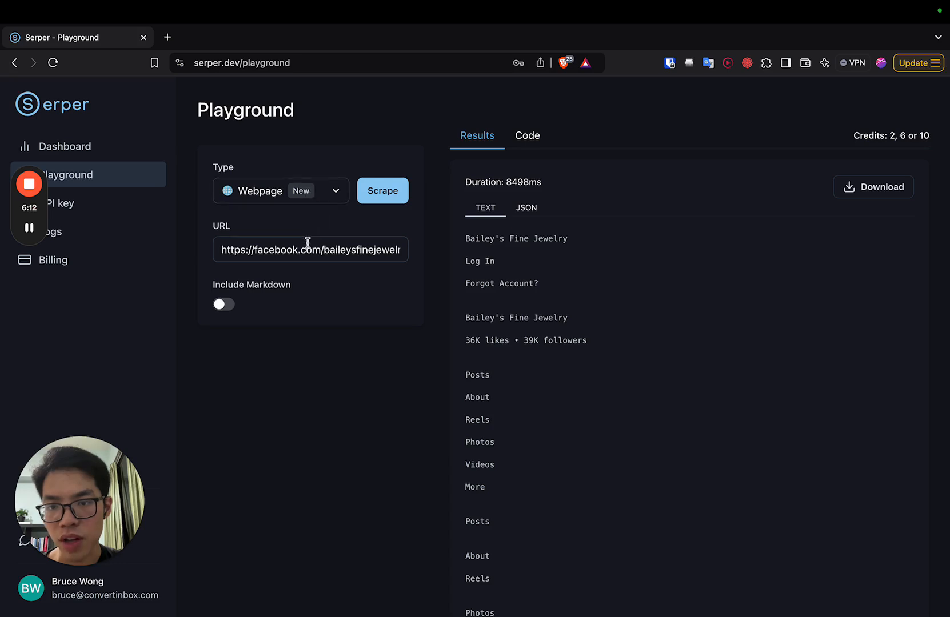
{"action": "left_click_drag", "start_coordinate": [308, 246], "coordinate": [249, 246]}
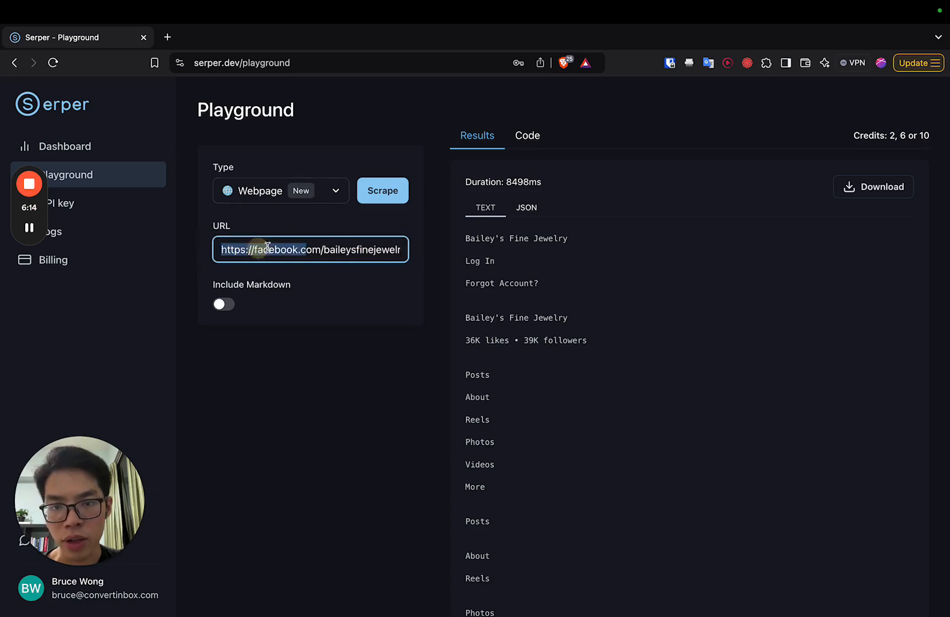
{"action": "left_click", "coordinate": [268, 248]}
Locate and highlight the page ID in the Serper scrape text, then return to Clay and close the Page ID Extraction settings
{"action": "scroll", "coordinate": [489, 274], "scroll_direction": "down", "scroll_amount": 5}
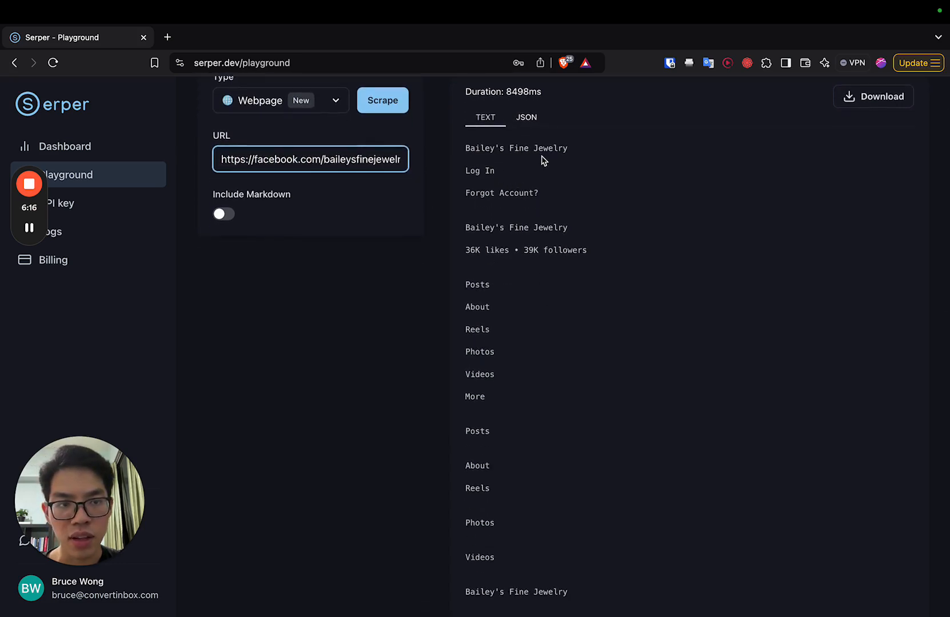
{"action": "scroll", "coordinate": [501, 385], "scroll_direction": "down", "scroll_amount": 11}
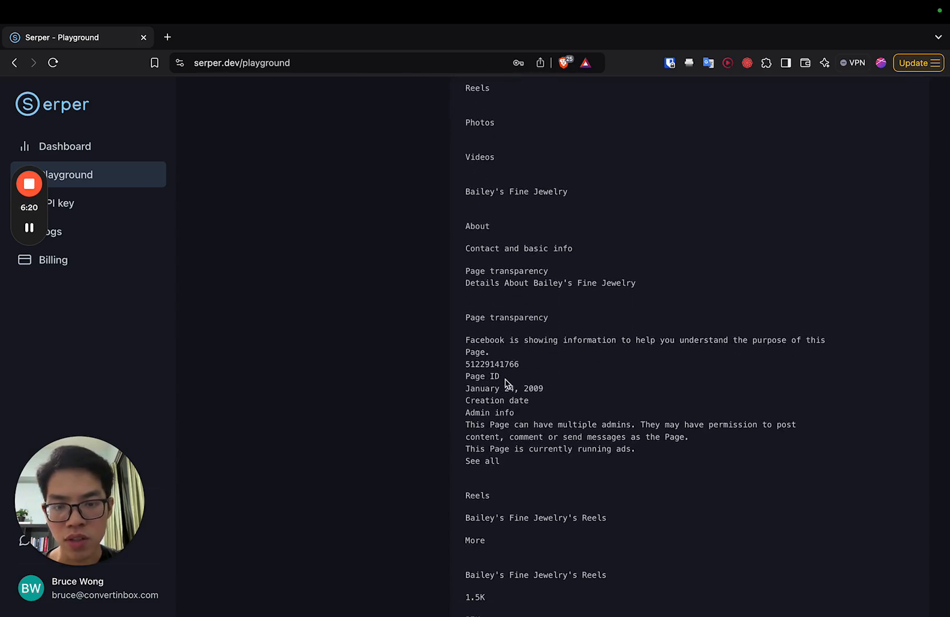
{"action": "double_click", "coordinate": [492, 364]}
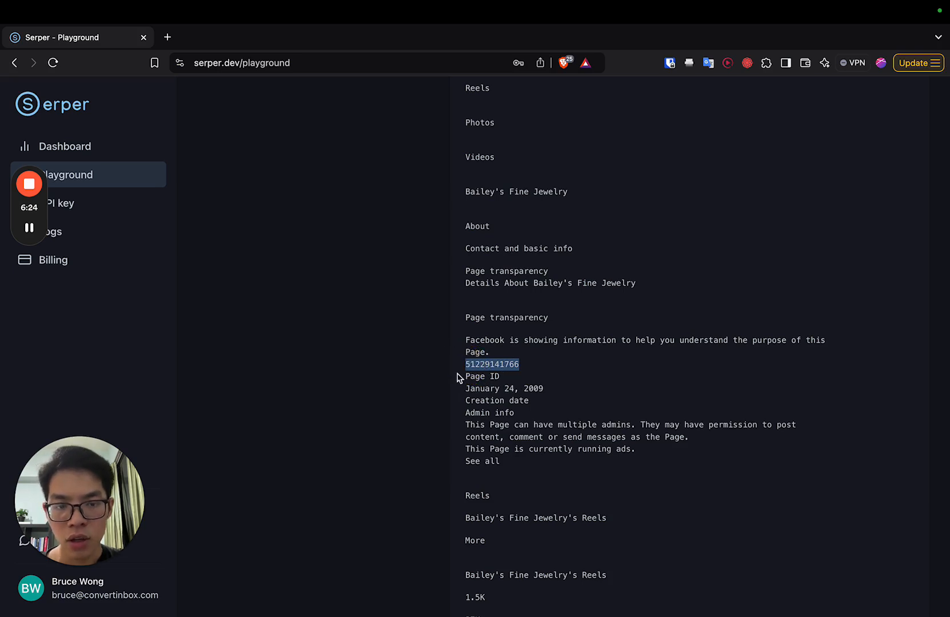
{"action": "key", "text": "ctrl+Left"}
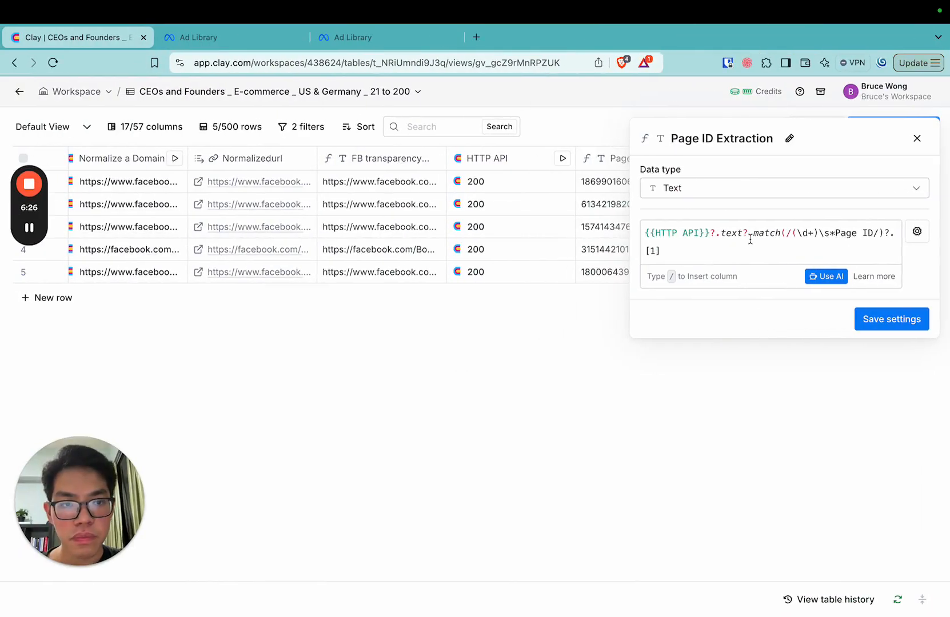
{"action": "left_click", "coordinate": [916, 138]}
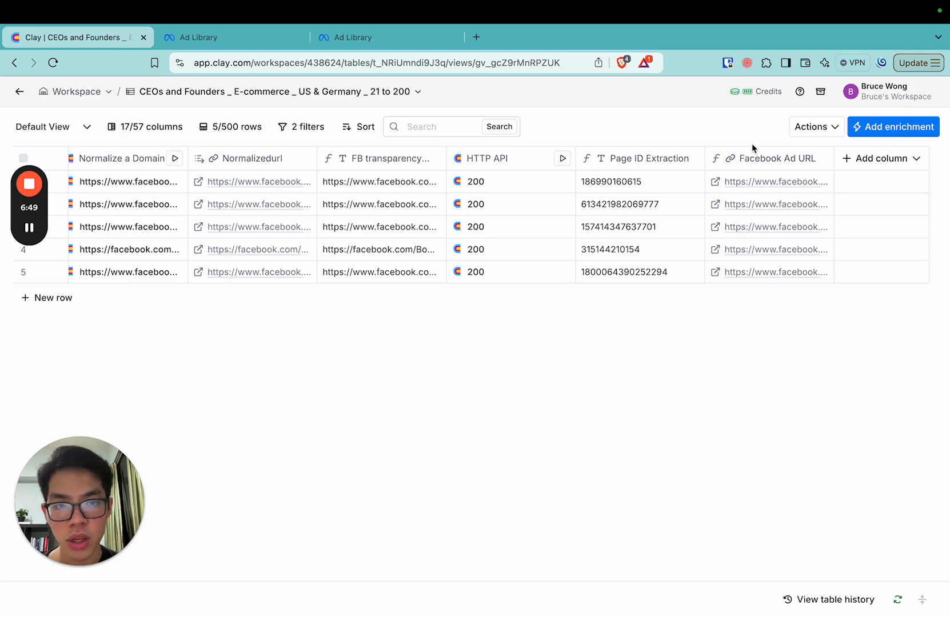
Examine how the Facebook Ad URL column combines the ad library address with Page ID Extraction, then close its settings
{"action": "left_click", "coordinate": [751, 160]}
{"action": "left_click", "coordinate": [747, 211]}
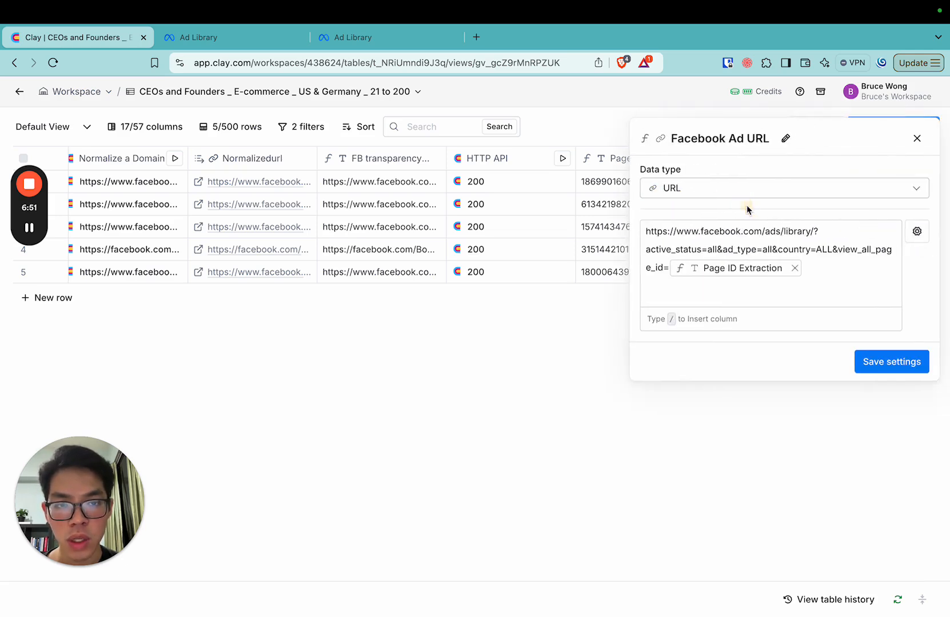
{"action": "mouse_move", "coordinate": [709, 267]}
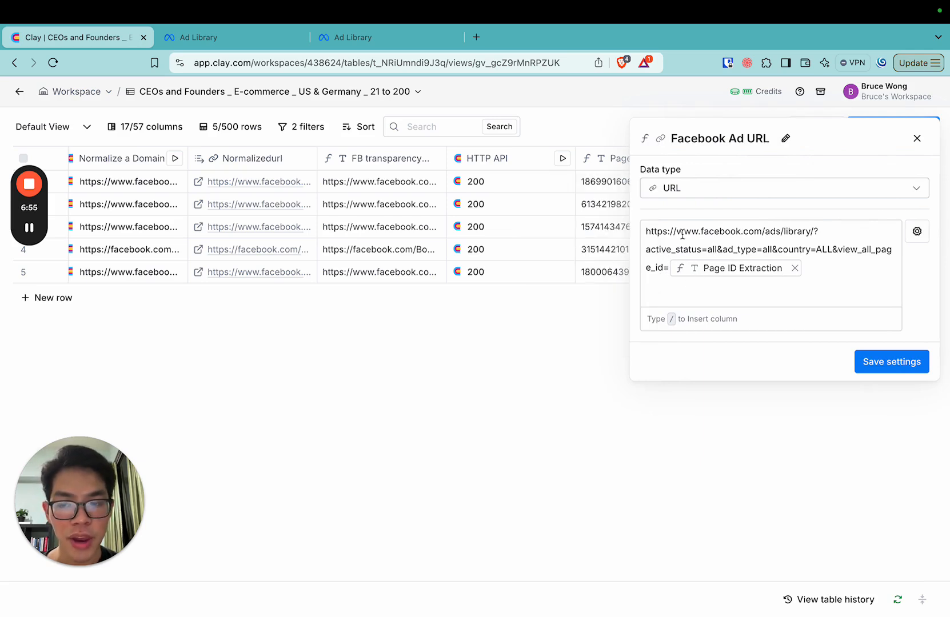
{"action": "left_click", "coordinate": [917, 138]}
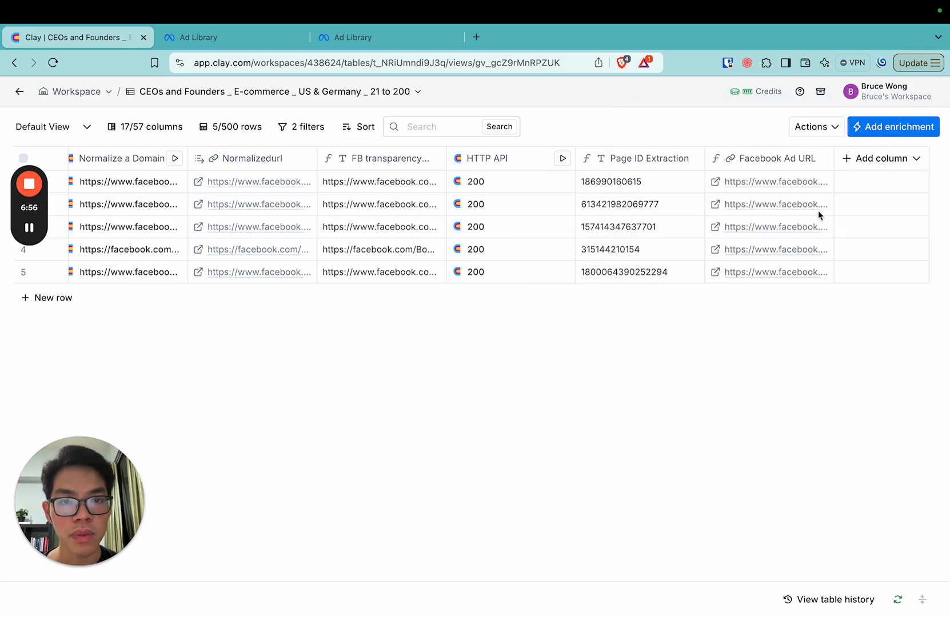
Check the Facebook Ad URL links of rows 2 and 3 in Meta Ad Library, returning to the Clay table after each
{"action": "left_click", "coordinate": [714, 204]}
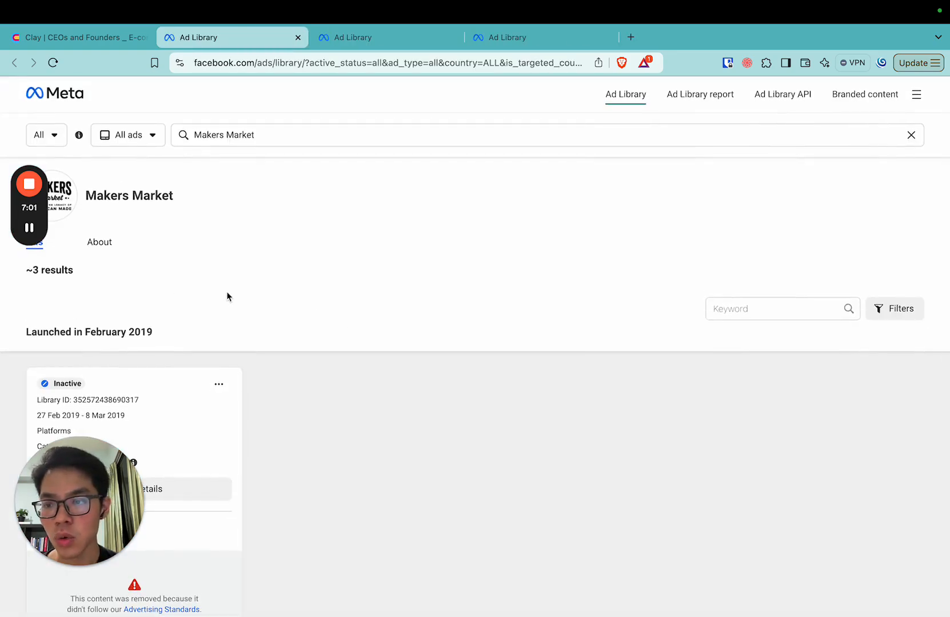
{"action": "left_click", "coordinate": [94, 39]}
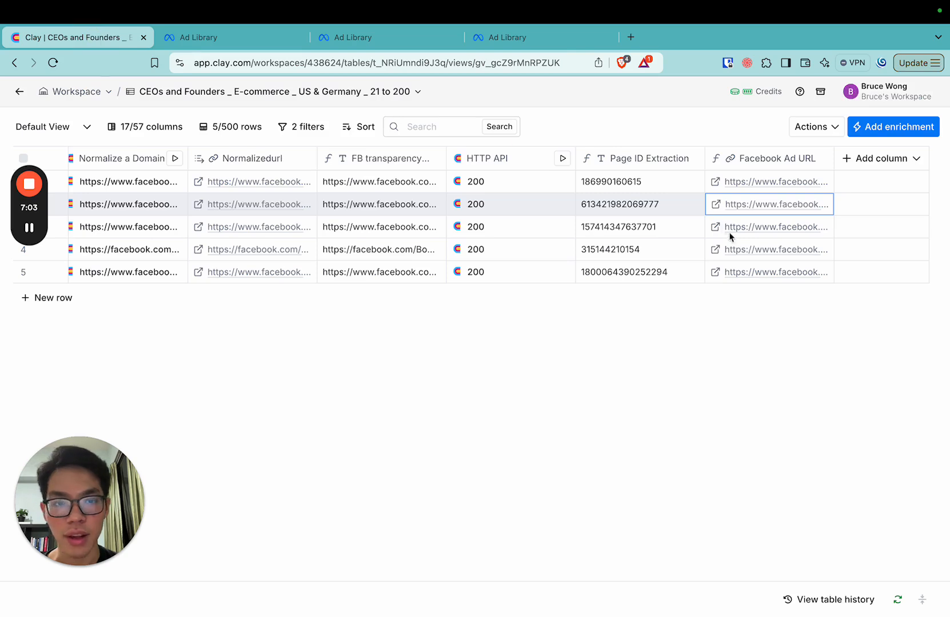
{"action": "left_click", "coordinate": [714, 226]}
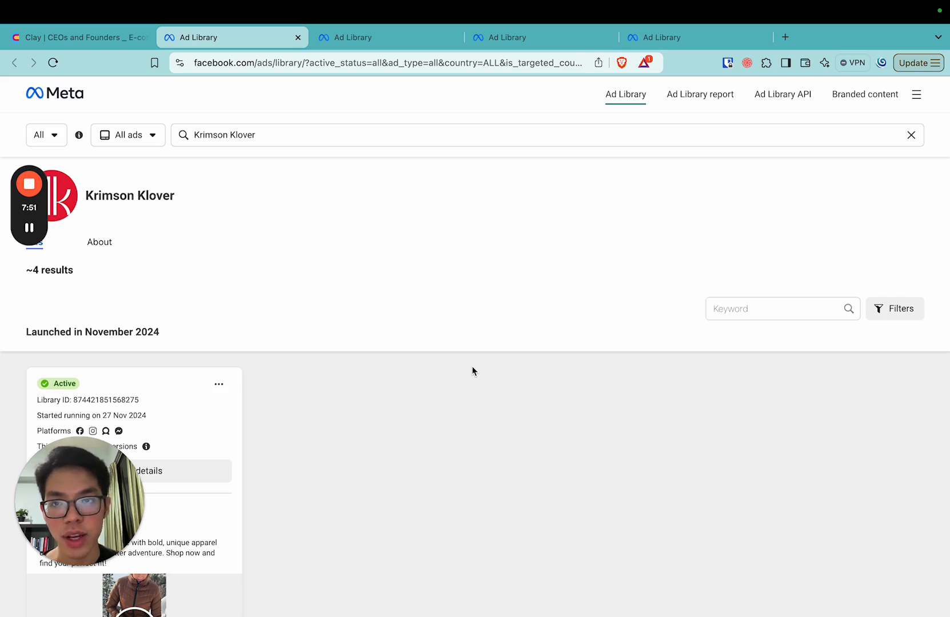
{"action": "left_click", "coordinate": [65, 37]}
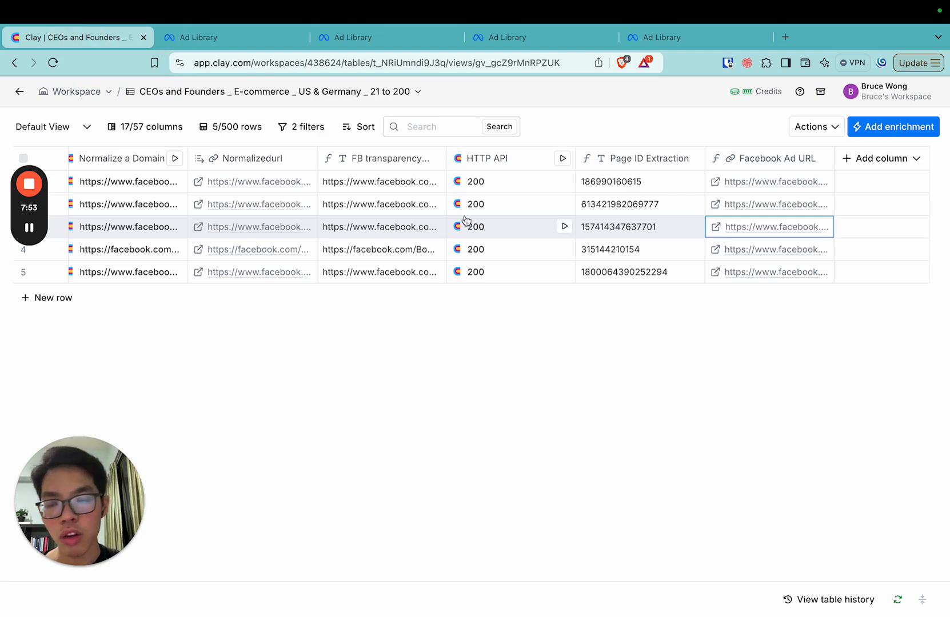